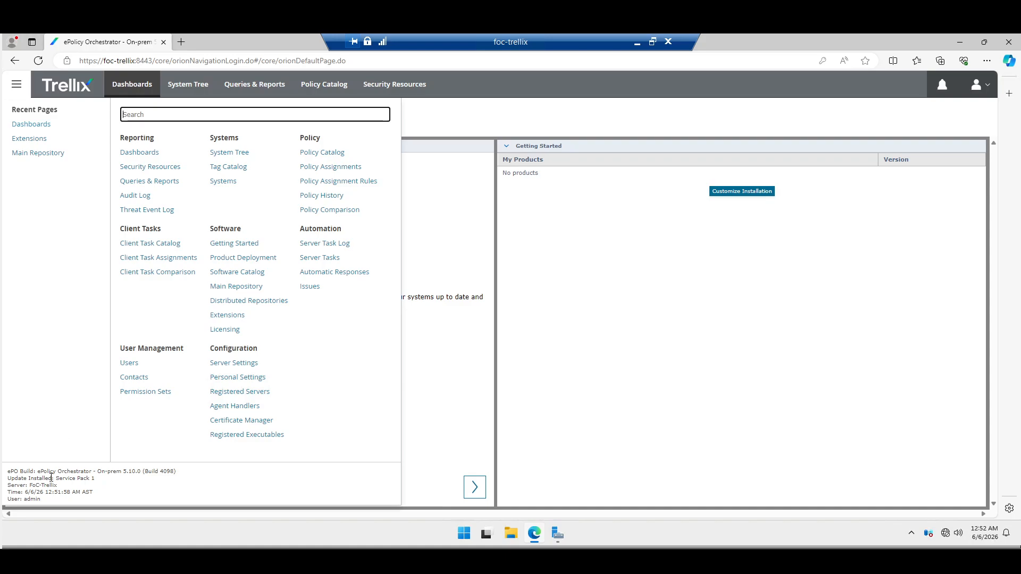
# - Confirm the console shows 5.10.0 Build 4098 with Service Pack 1, then minimize the browser
pyautogui.moveTo(56, 480); pyautogui.dragTo(89, 480)
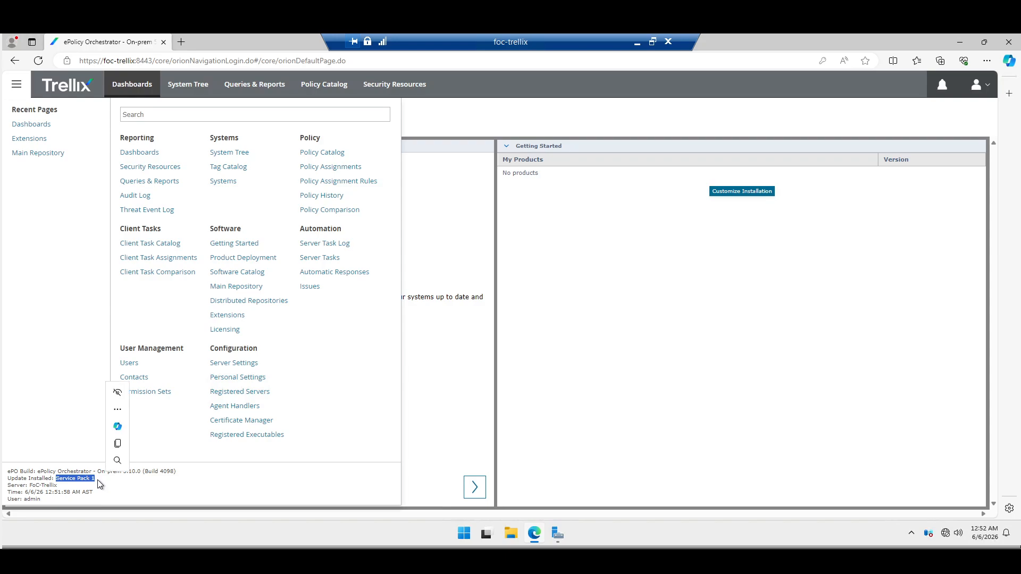
pyautogui.click(110, 480)
pyautogui.moveTo(97, 480); pyautogui.dragTo(53, 481)
pyautogui.click(97, 481)
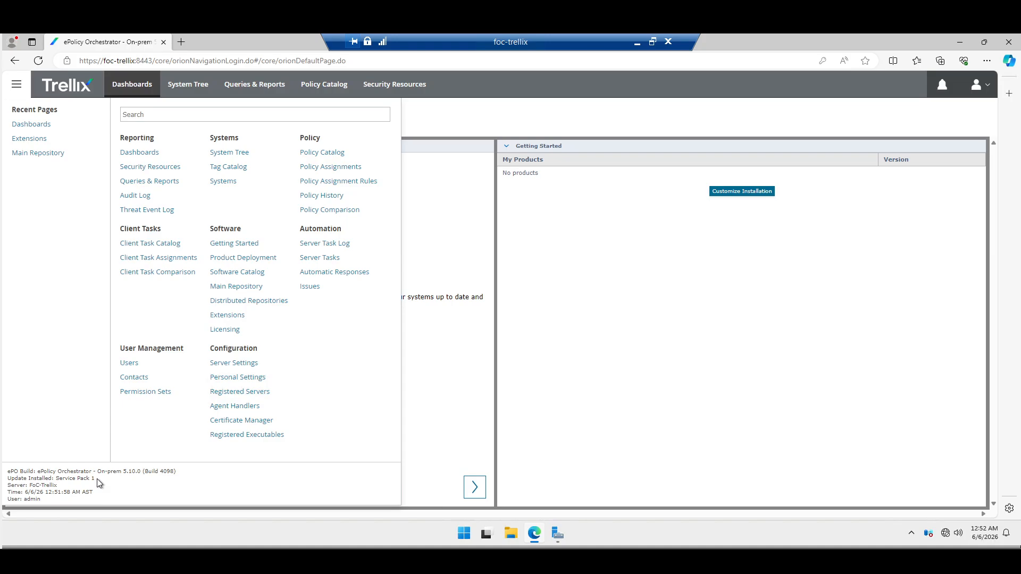
pyautogui.click(959, 42)
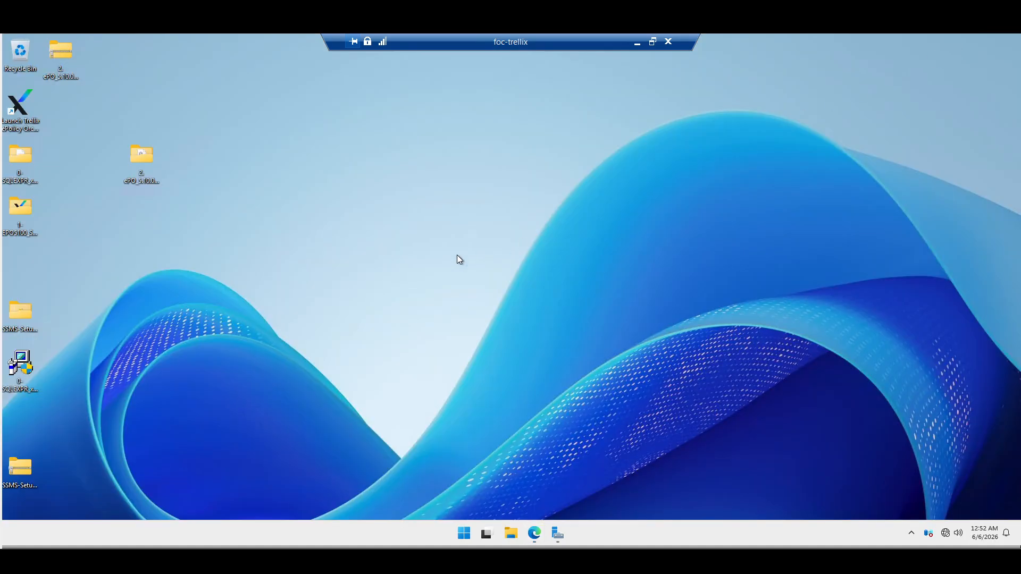
# - Open the ePO_5.10.0_SP1_UP6_1895 folder, enlarge it to show all 19 files, and launch ePOUpdater
pyautogui.click(145, 157)
pyautogui.doubleClick(148, 175)
pyautogui.scroll(-2, 378, 329)
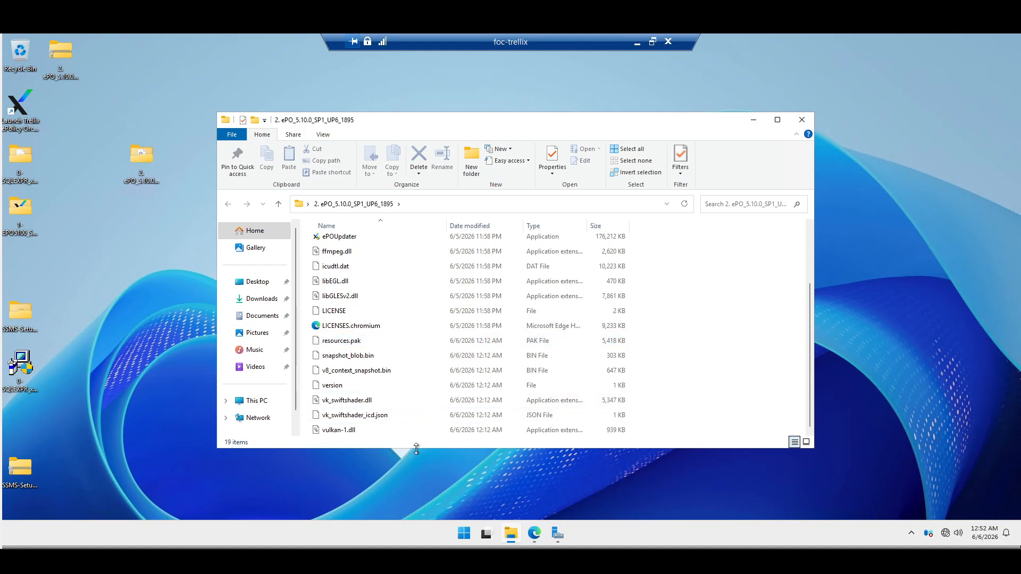
pyautogui.moveTo(416, 448); pyautogui.dragTo(420, 507)
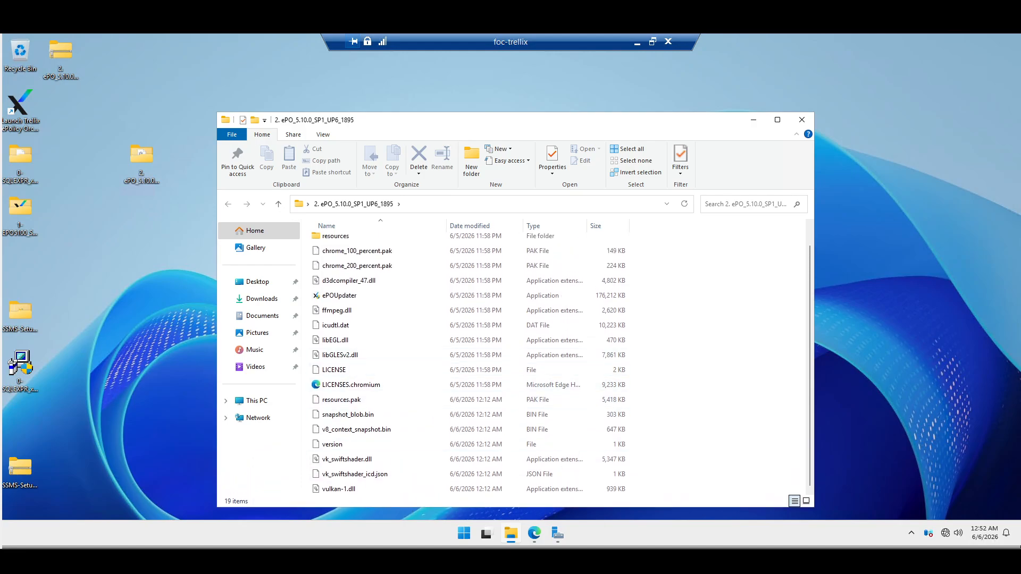
pyautogui.click(351, 297)
pyautogui.doubleClick(351, 296)
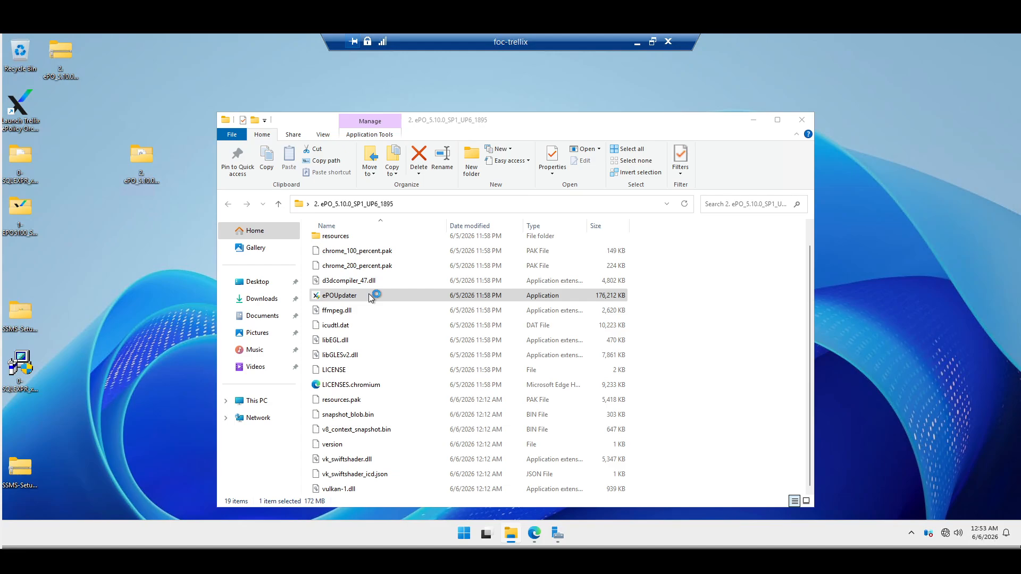
# - Bring the ePO console back and go to the Extensions page
pyautogui.moveTo(536, 541)
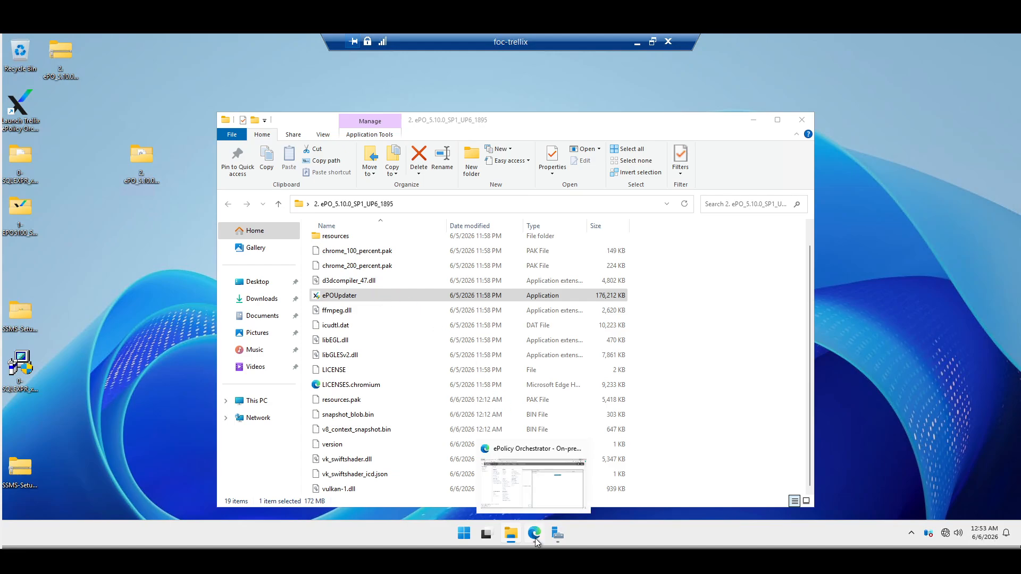
pyautogui.click(537, 475)
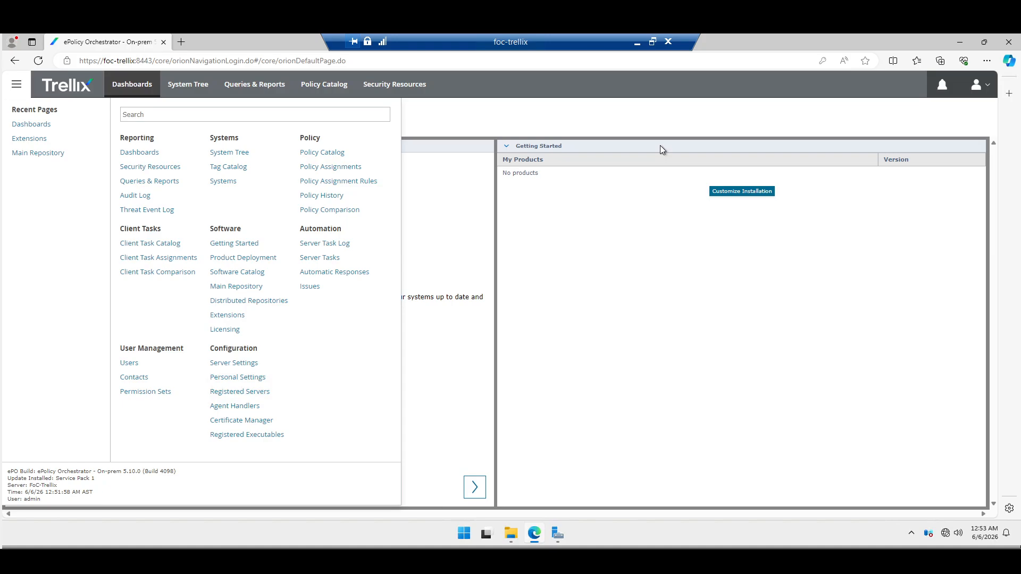
pyautogui.click(19, 90)
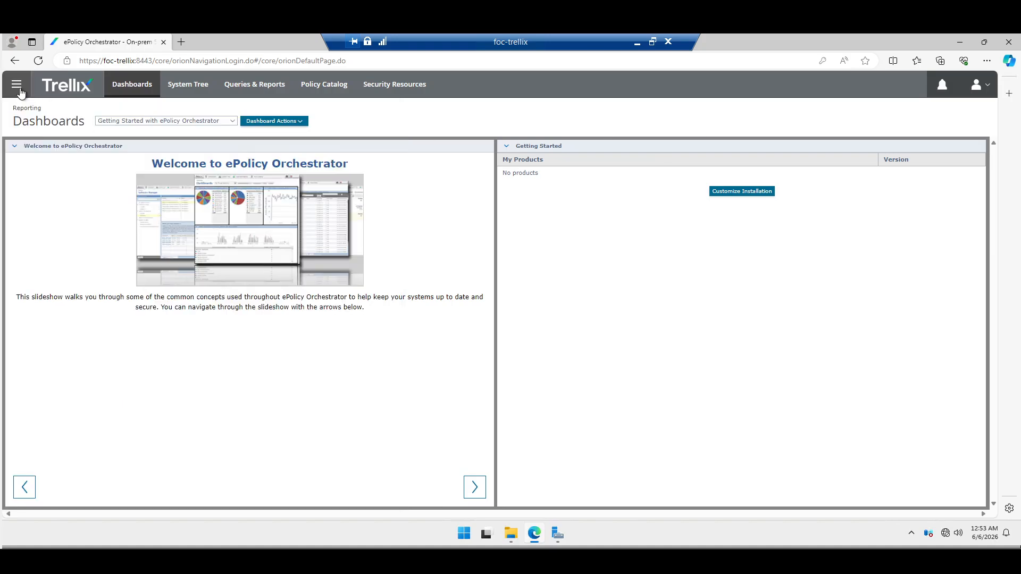
pyautogui.click(20, 90)
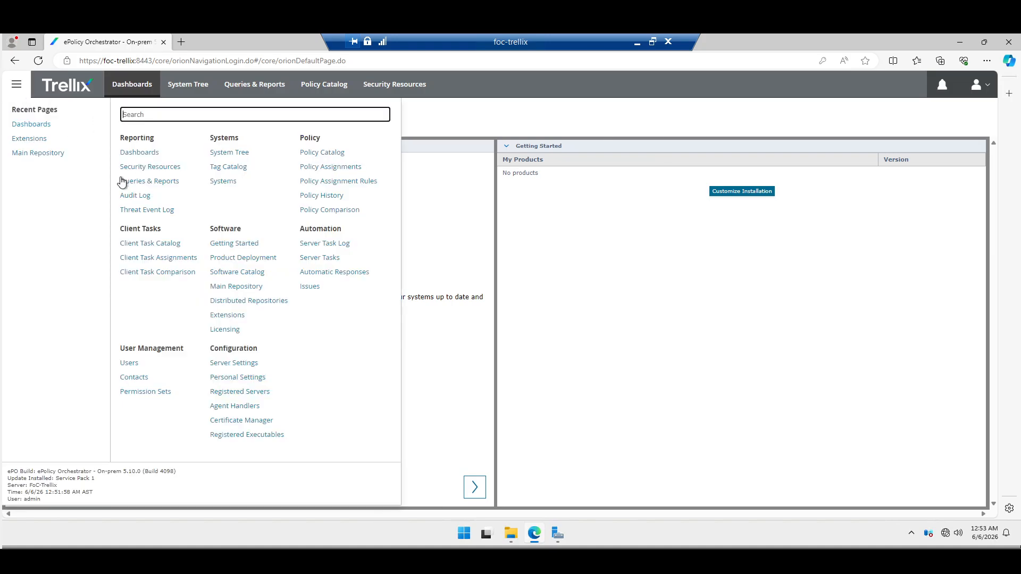
pyautogui.click(232, 318)
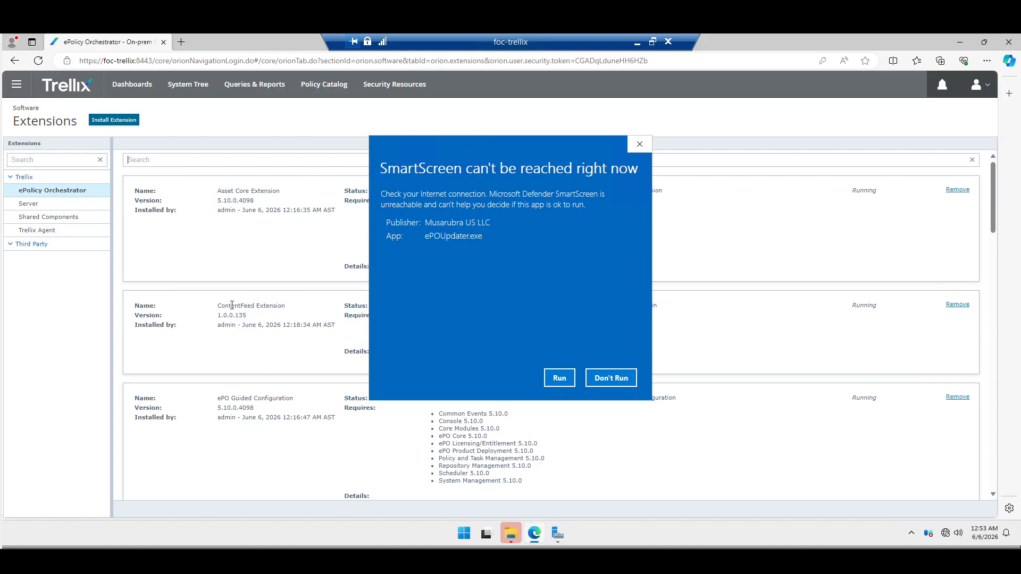
# - Let ePOUpdater.exe run past SmartScreen and the permission prompt, hiding the browser and File Explorer
pyautogui.click(560, 378)
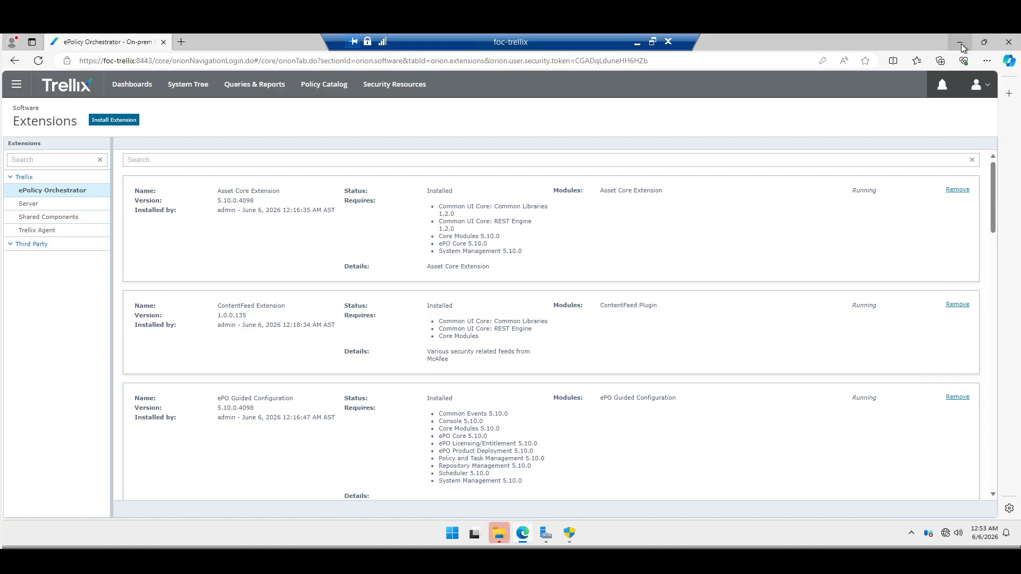
pyautogui.click(962, 44)
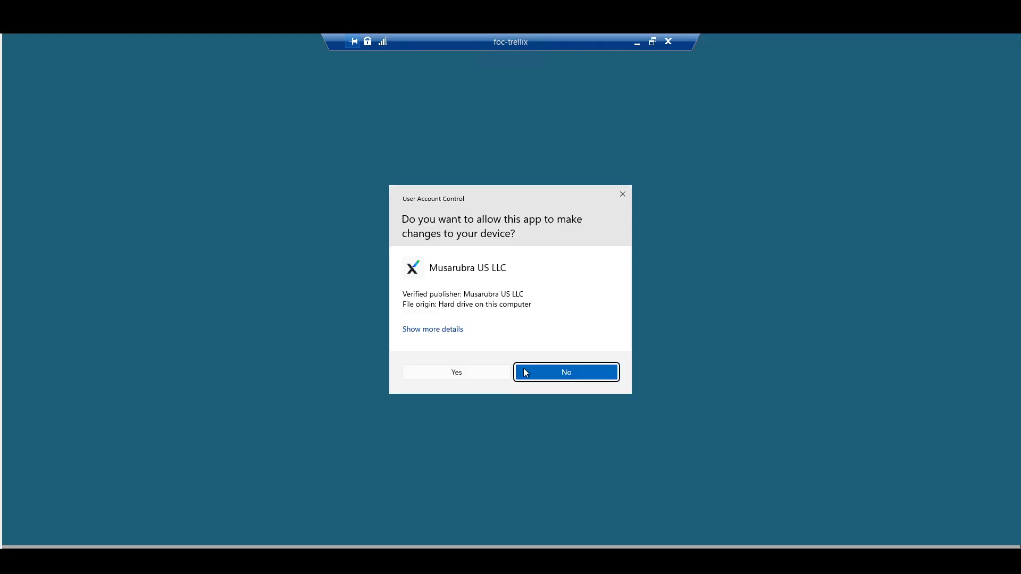
pyautogui.click(467, 377)
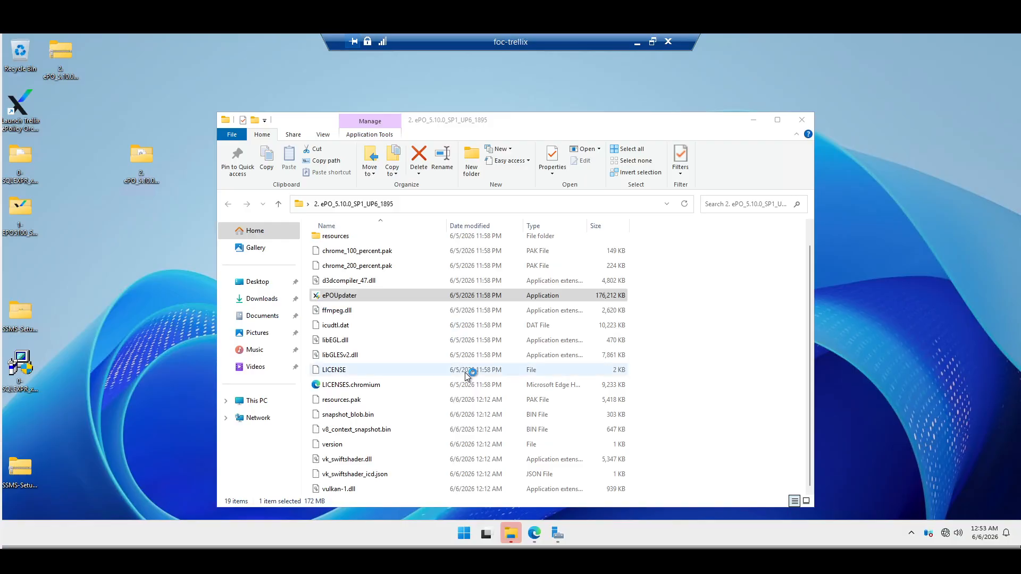
pyautogui.click(754, 121)
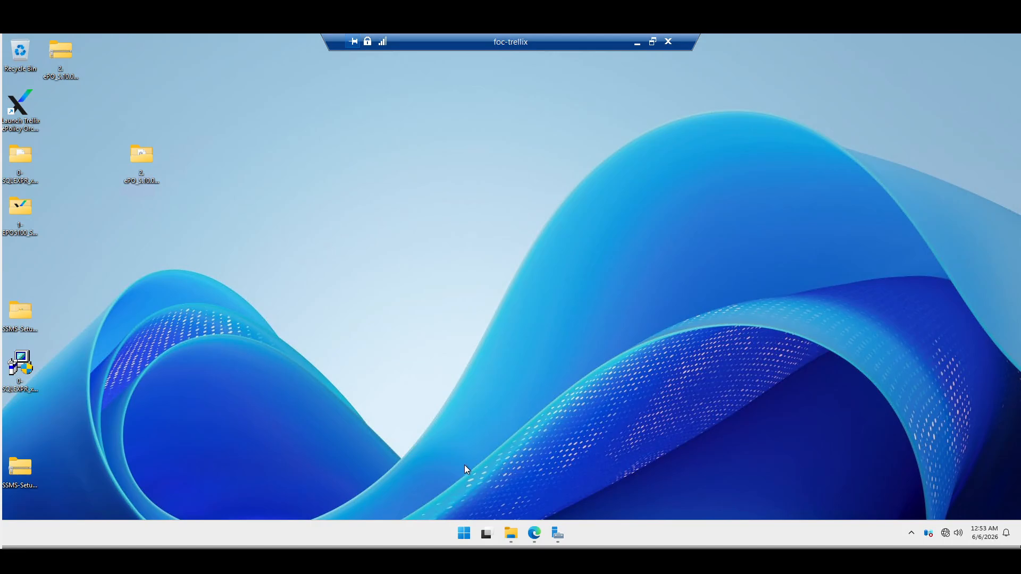
# - Launch SQL Server Management Studio 20, enter the database password in the updater, and accept the license
pyautogui.click(465, 534)
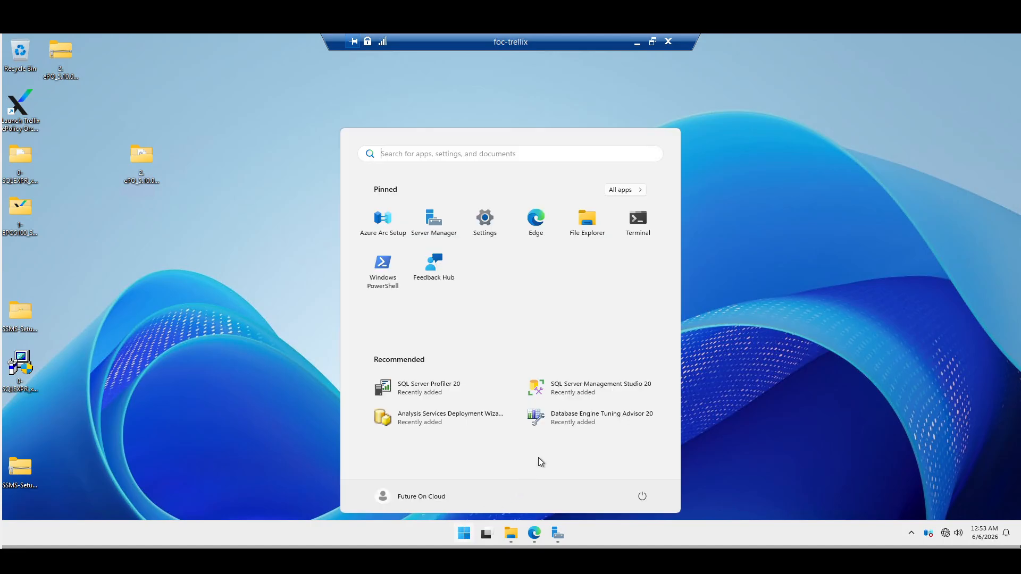
pyautogui.click(606, 394)
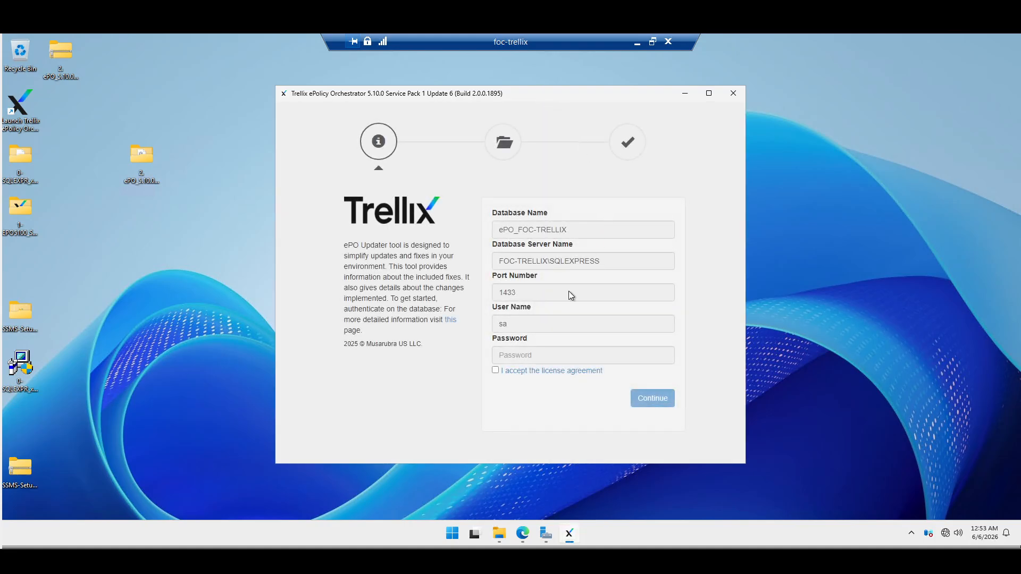
pyautogui.click(522, 353)
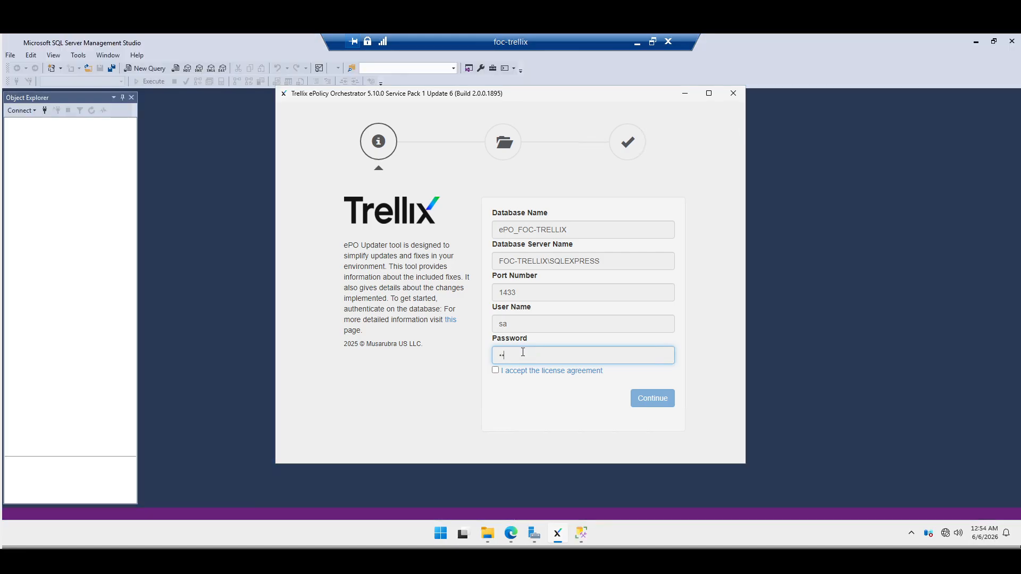
pyautogui.write('••••••••')
pyautogui.click(496, 373)
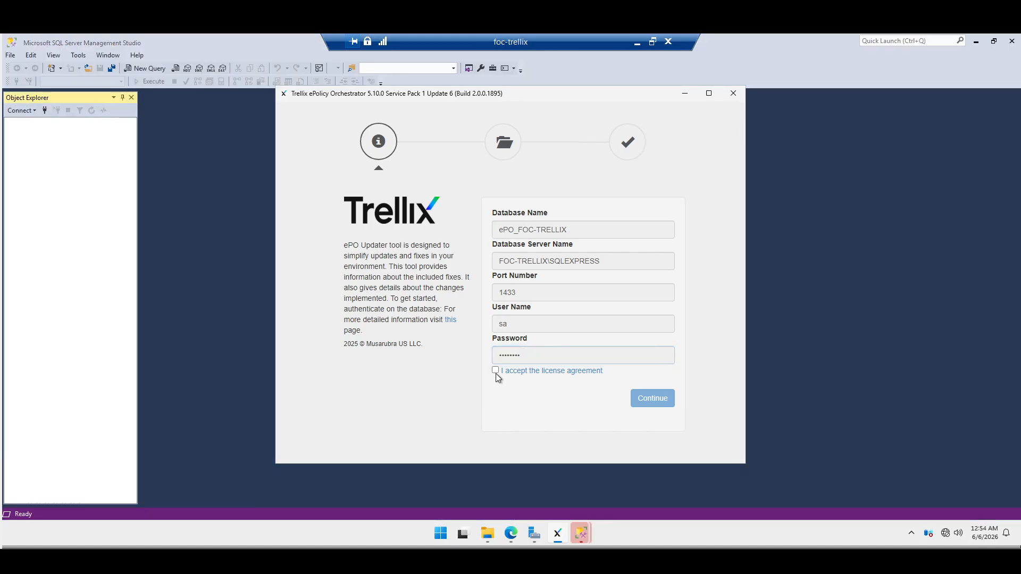
pyautogui.click(496, 371)
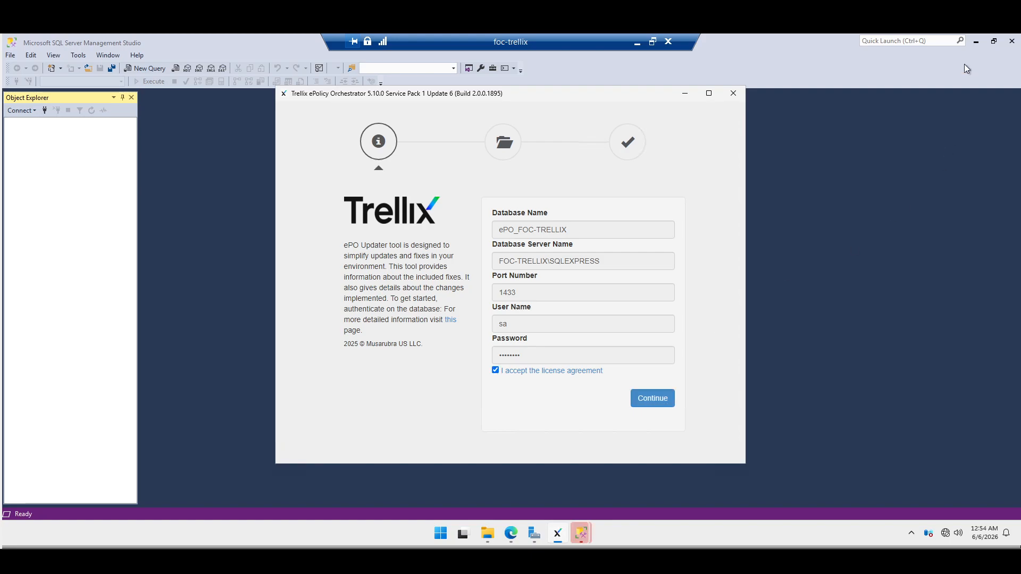
pyautogui.click(977, 41)
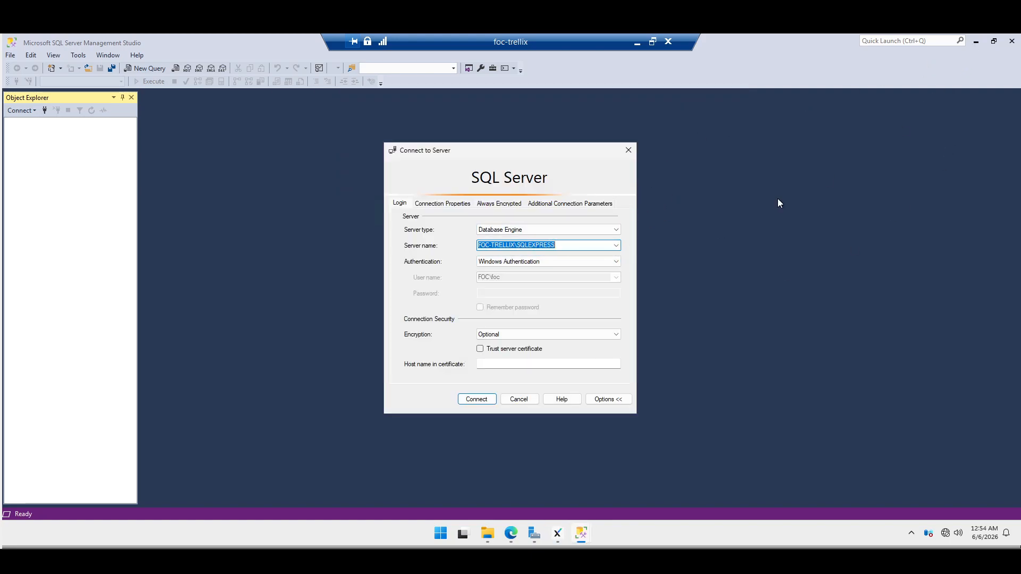
# - Connect Management Studio to FOC-TRELLIX\SQLEXPRESS and submit the database credentials in the updater
pyautogui.click(474, 400)
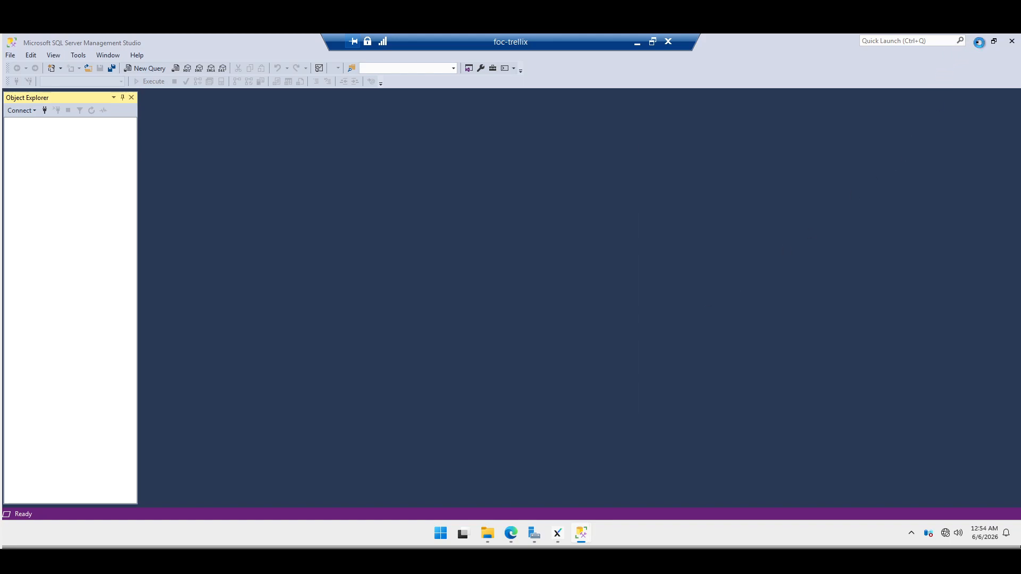
pyautogui.click(557, 534)
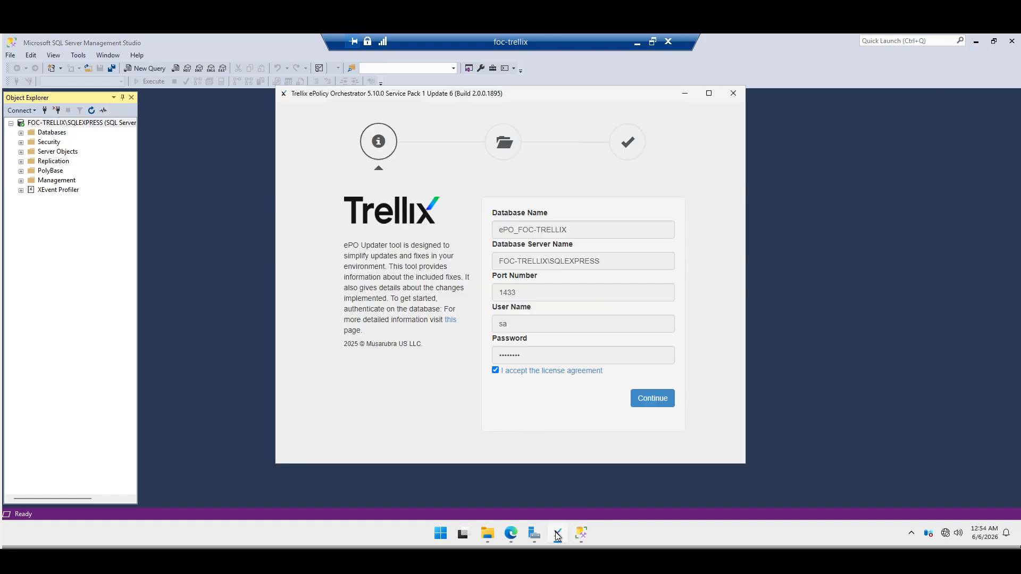
pyautogui.click(642, 403)
# - Review the updater's warnings that Auto Close is enabled on both ePO databases
pyautogui.scroll(-1, 642, 364)
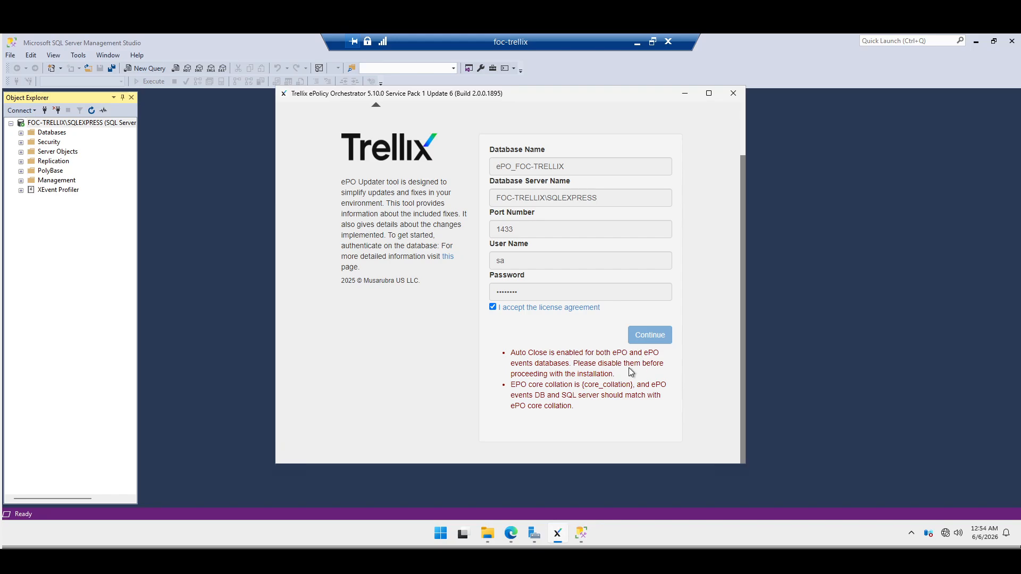
pyautogui.moveTo(515, 375); pyautogui.dragTo(620, 376)
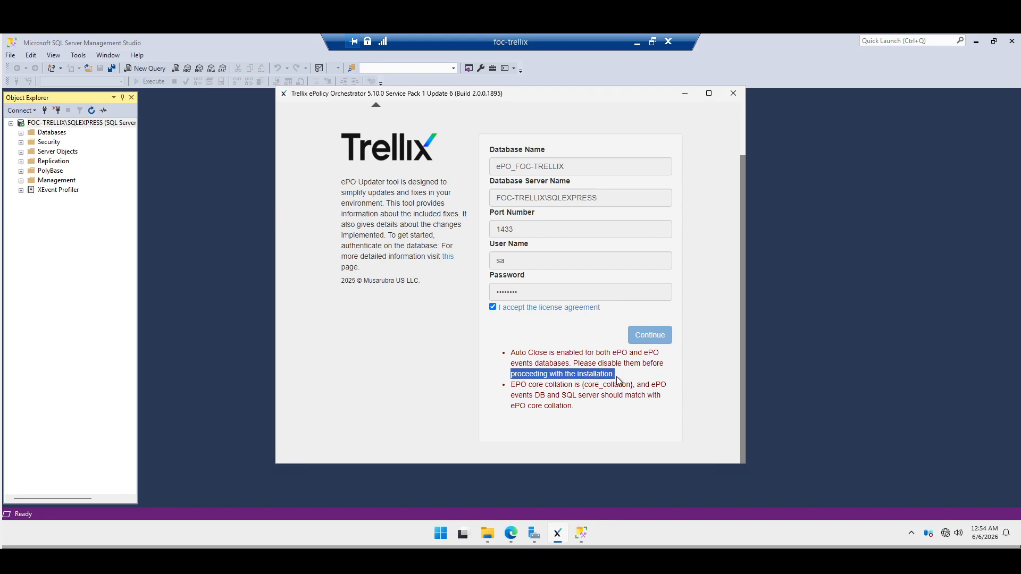
pyautogui.click(578, 374)
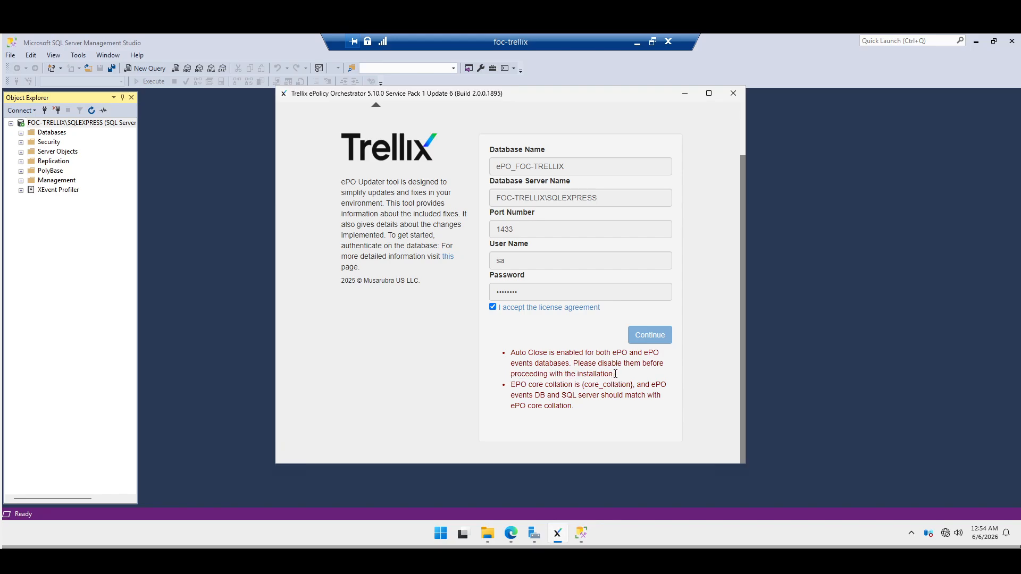
pyautogui.tripleClick(578, 374)
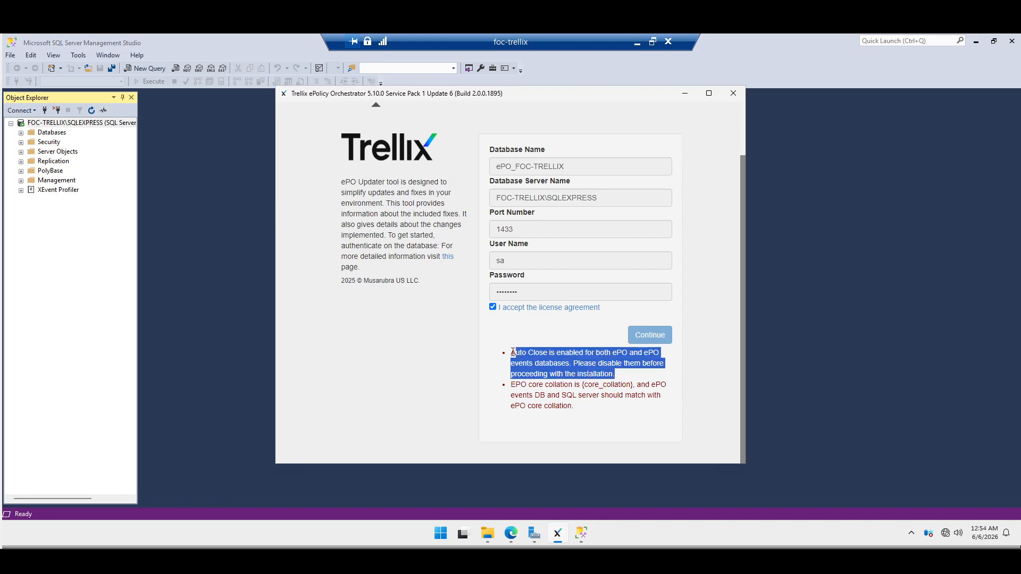
pyautogui.click(97, 226)
pyautogui.click(21, 133)
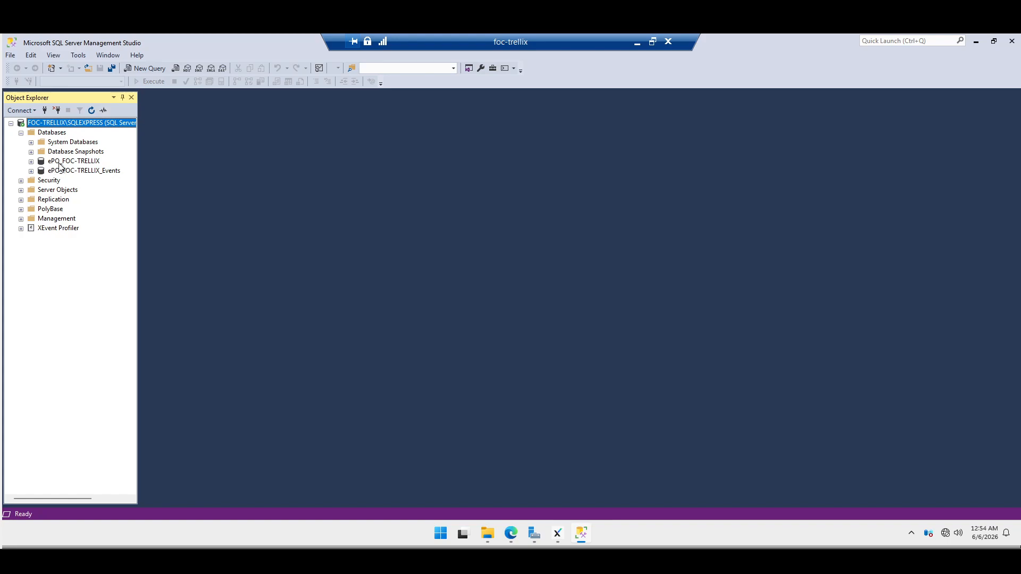
pyautogui.click(60, 162)
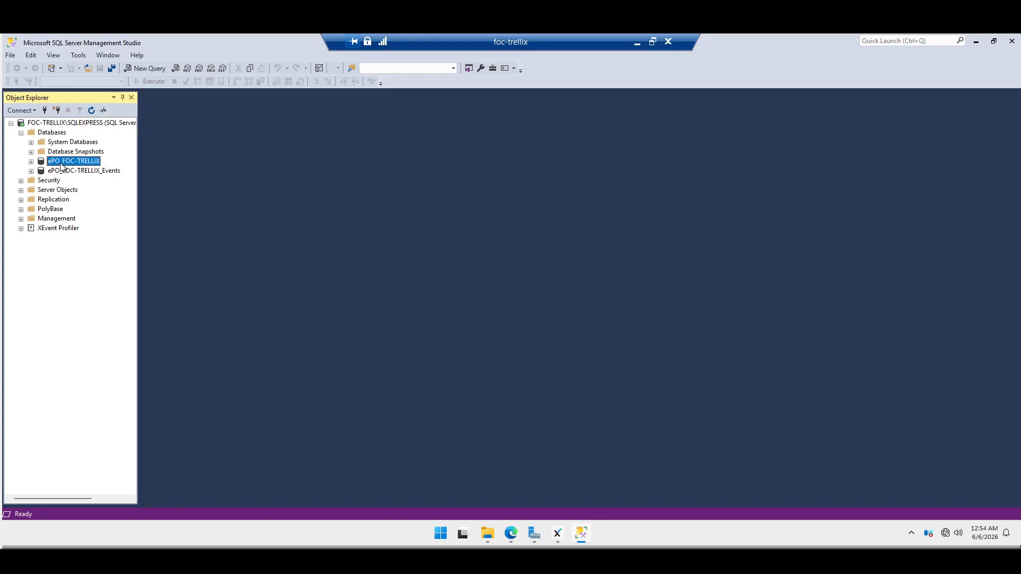
pyautogui.rightClick(68, 166)
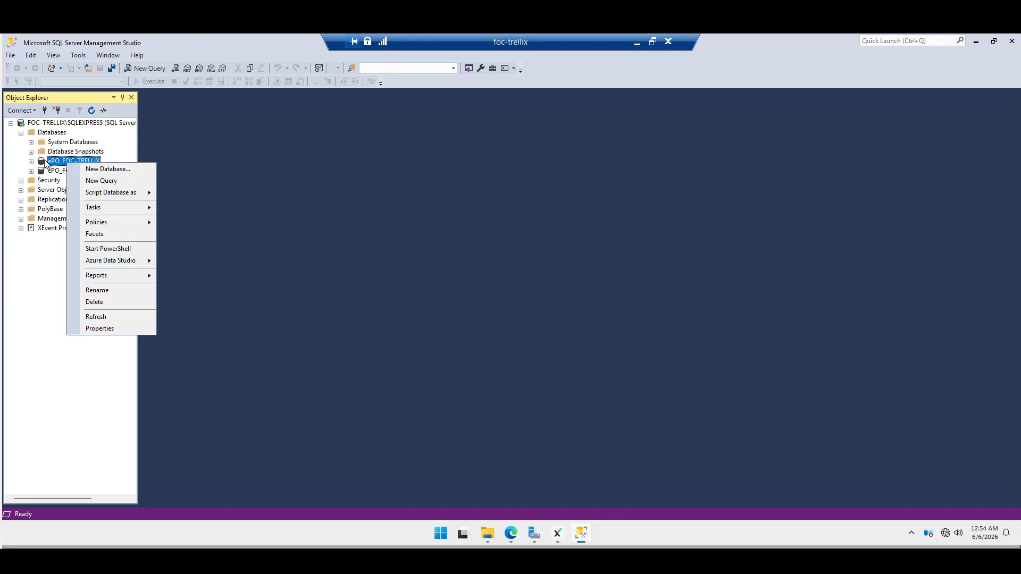
pyautogui.click(54, 161)
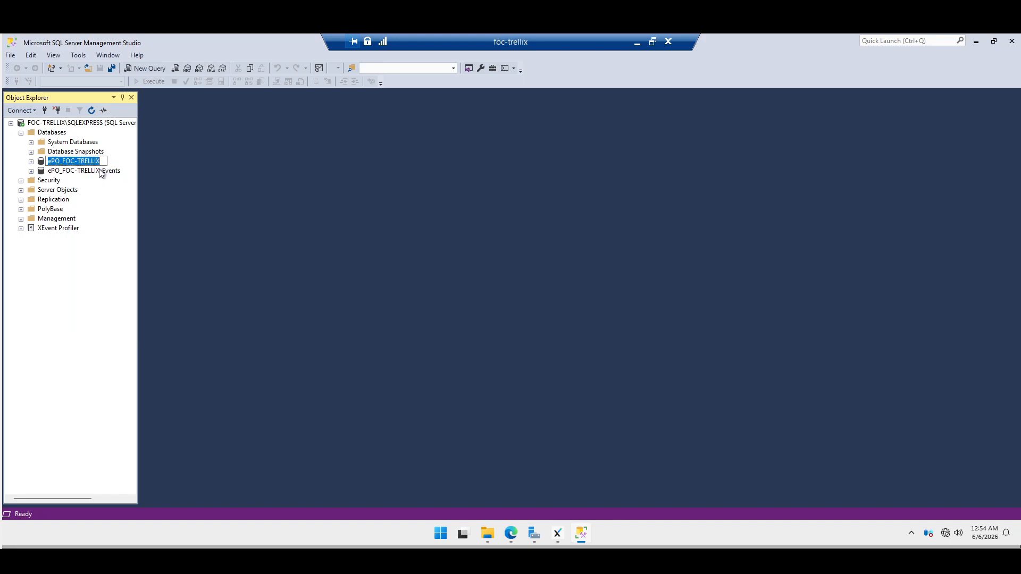
pyautogui.click(73, 171)
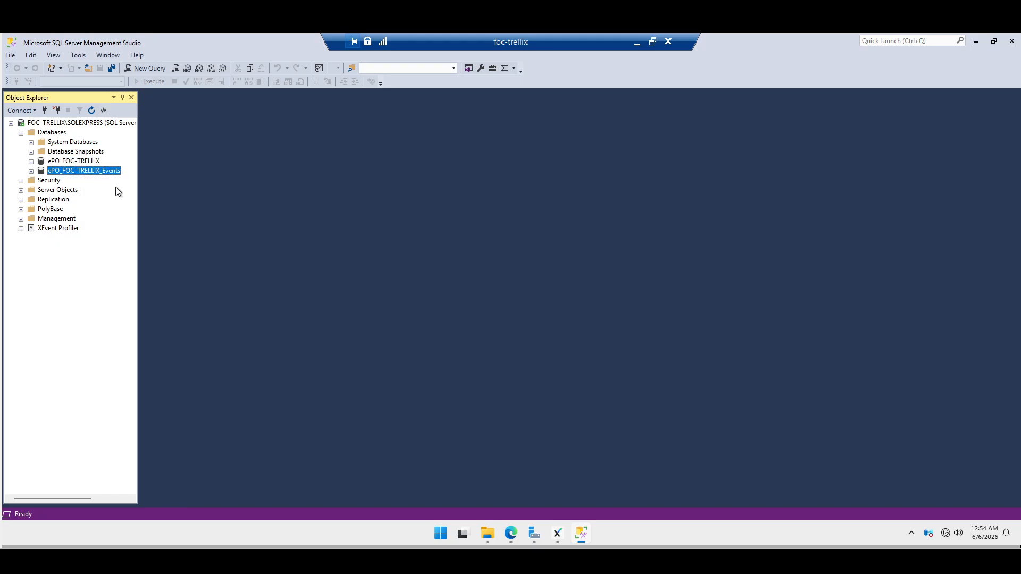
pyautogui.click(558, 533)
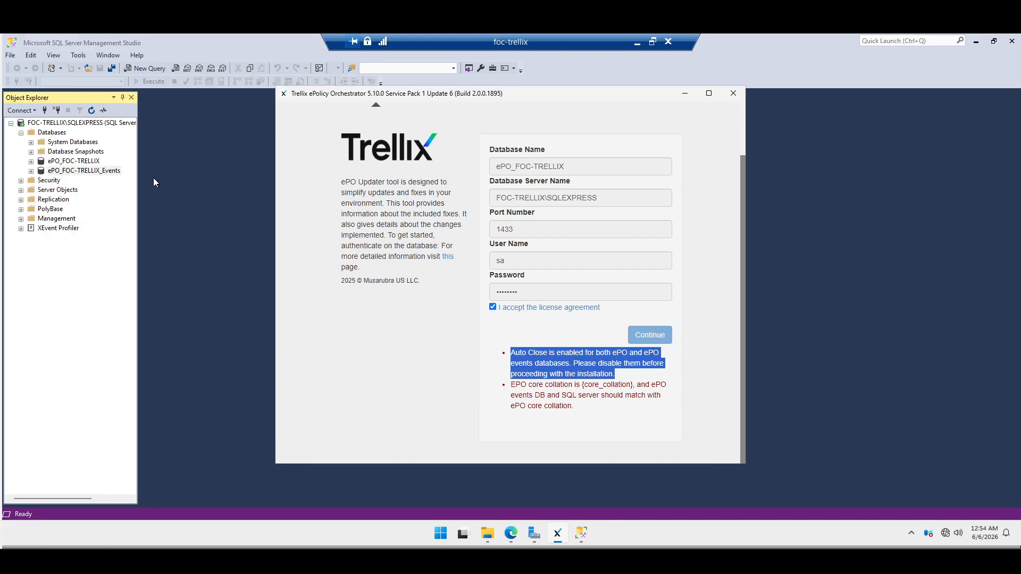
pyautogui.click(85, 170)
pyautogui.click(85, 155)
# - Set Auto Close to False on the ePO_FOC-TRELLIX database's Options page and apply it
pyautogui.rightClick(77, 160)
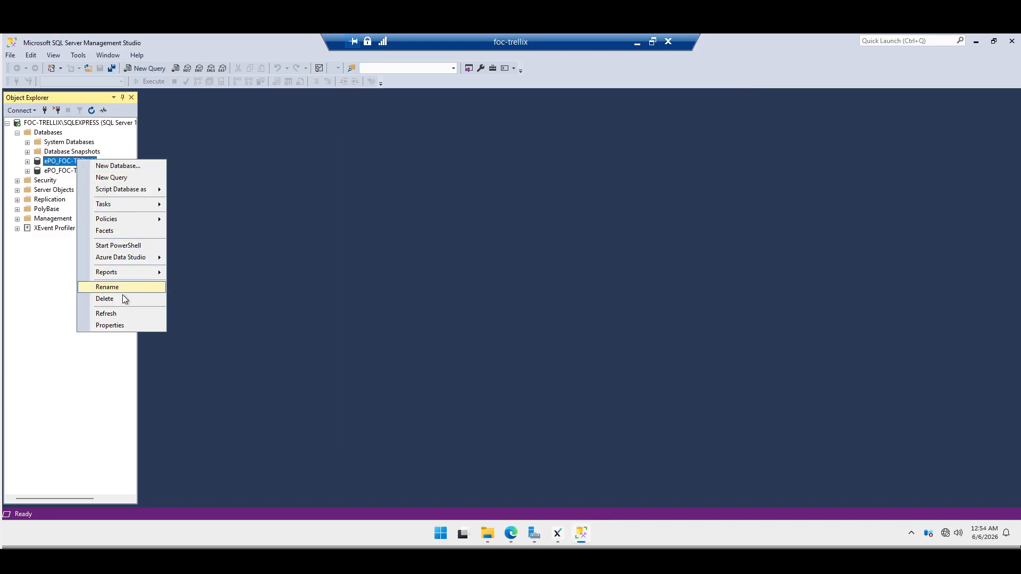
pyautogui.click(126, 325)
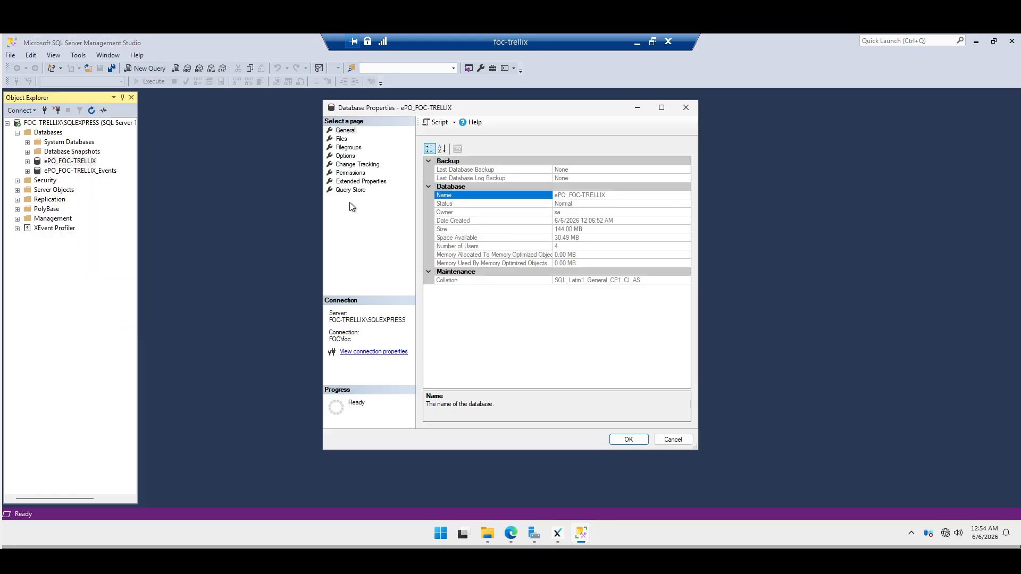
pyautogui.click(345, 156)
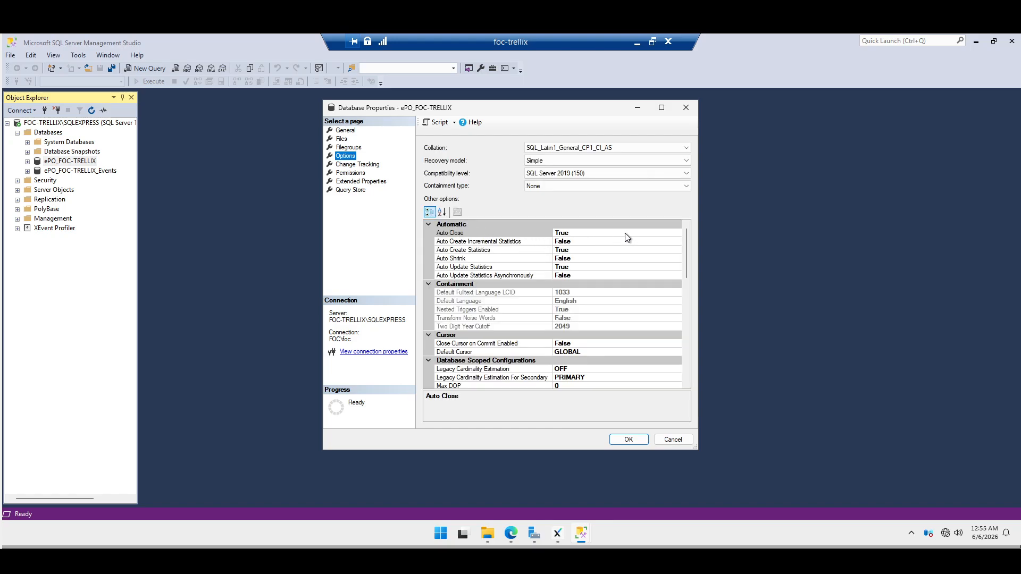
pyautogui.click(627, 236)
pyautogui.click(677, 234)
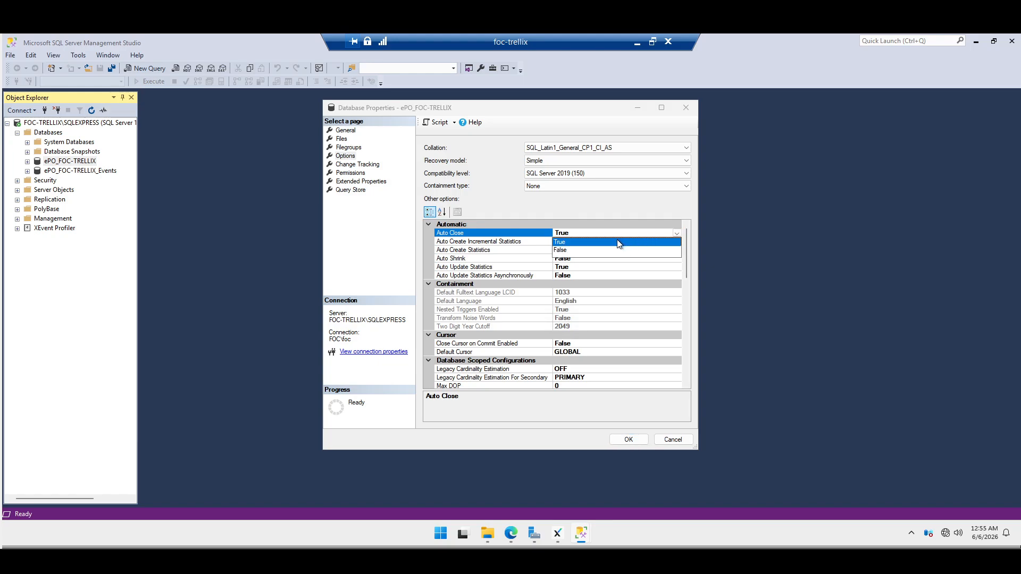
pyautogui.click(574, 250)
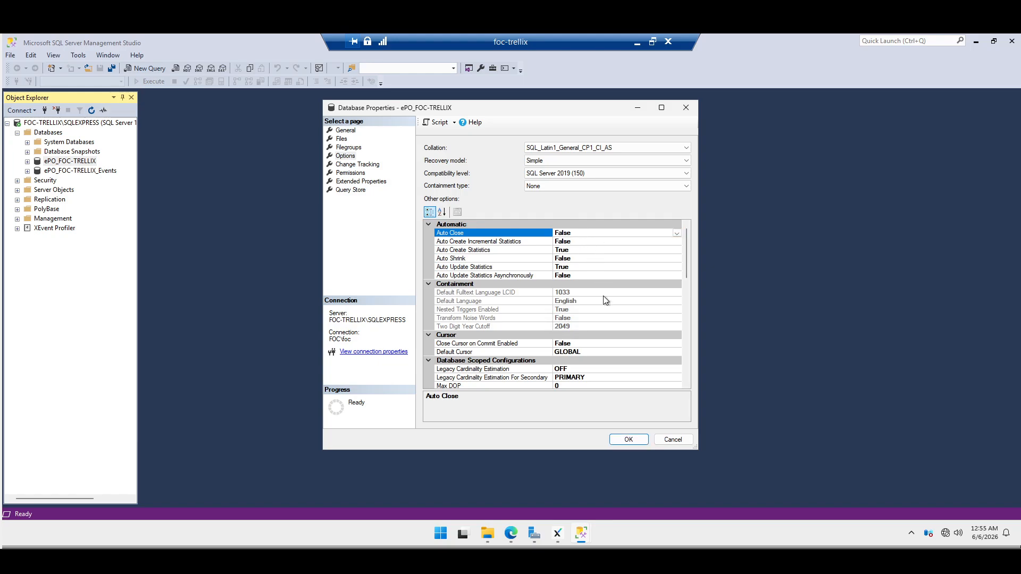
pyautogui.click(628, 440)
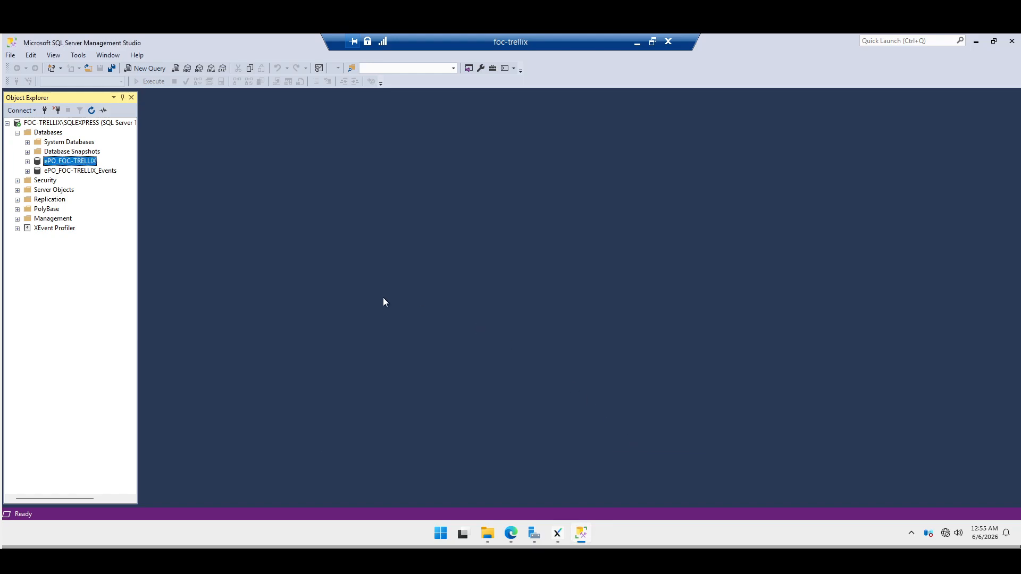
pyautogui.click(98, 175)
# - Set Auto Close to False for ePO_FOC-TRELLIX_Events, apply, and close Management Studio
pyautogui.rightClick(98, 174)
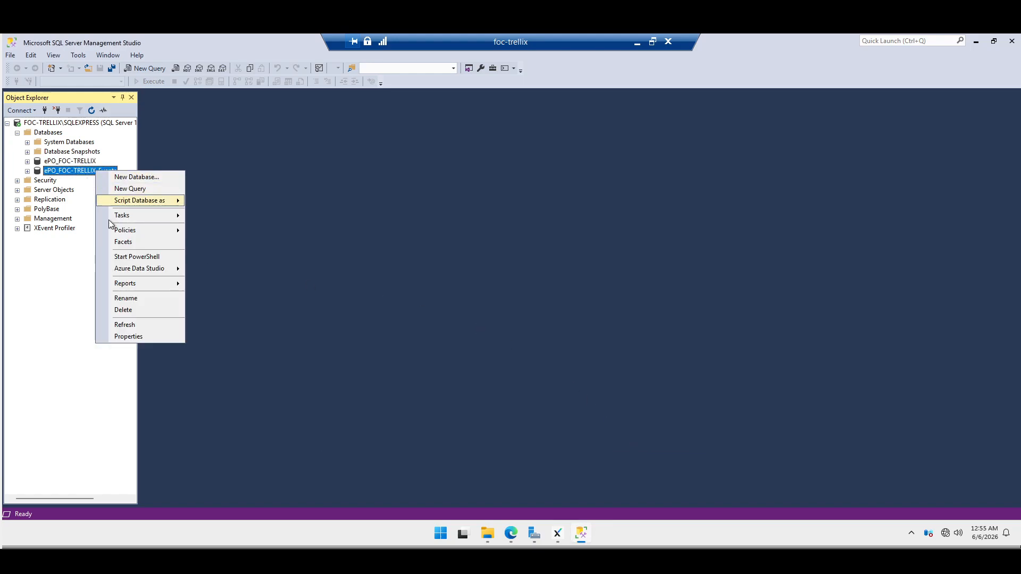
pyautogui.click(136, 336)
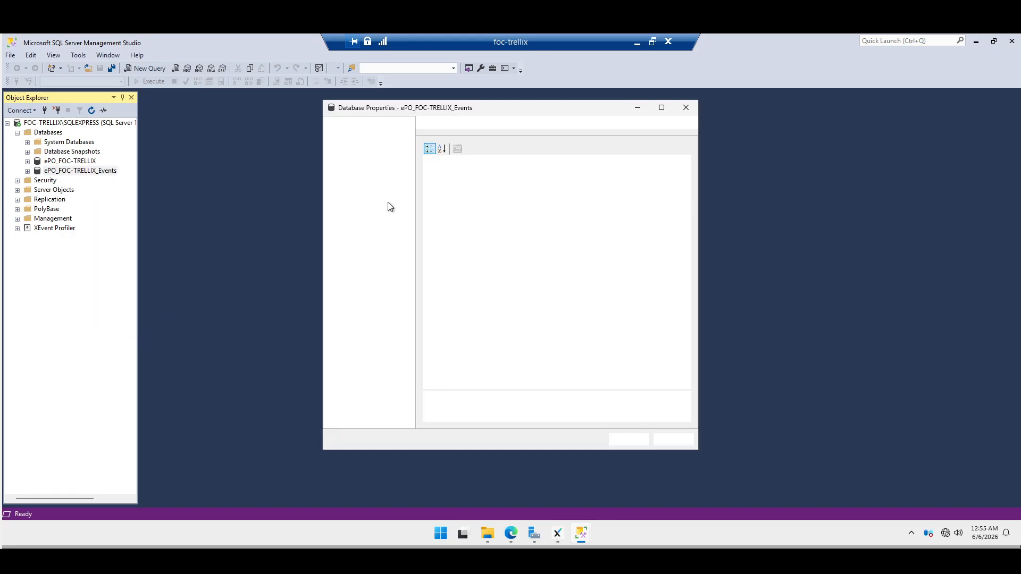
pyautogui.click(345, 156)
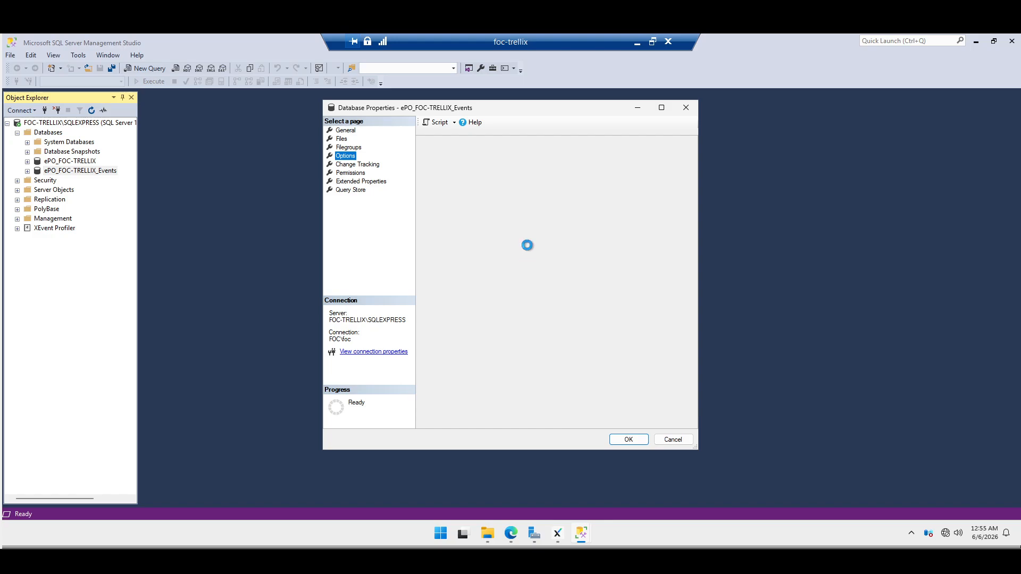
pyautogui.click(580, 234)
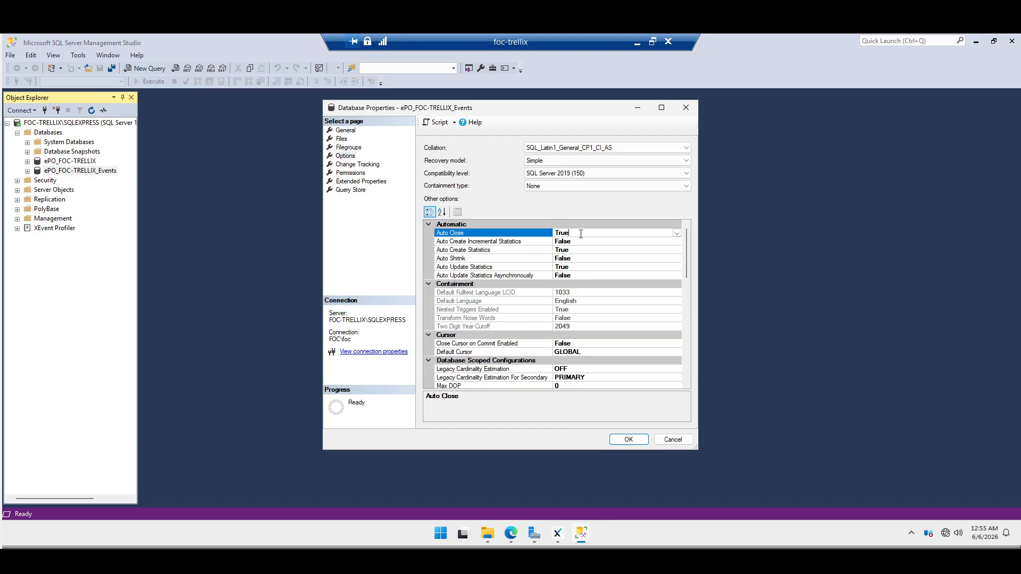
pyautogui.click(676, 234)
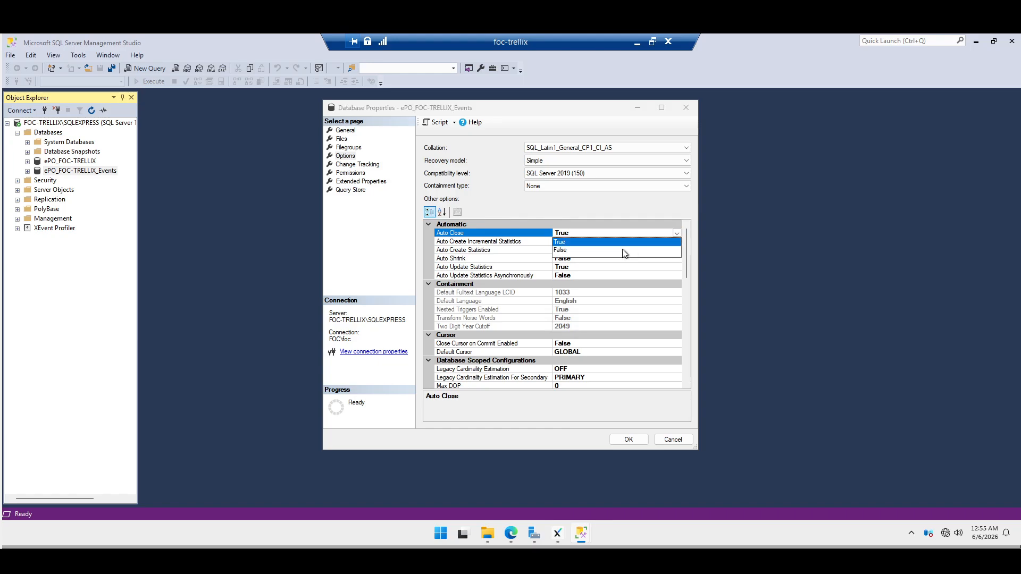
pyautogui.click(581, 254)
pyautogui.click(630, 439)
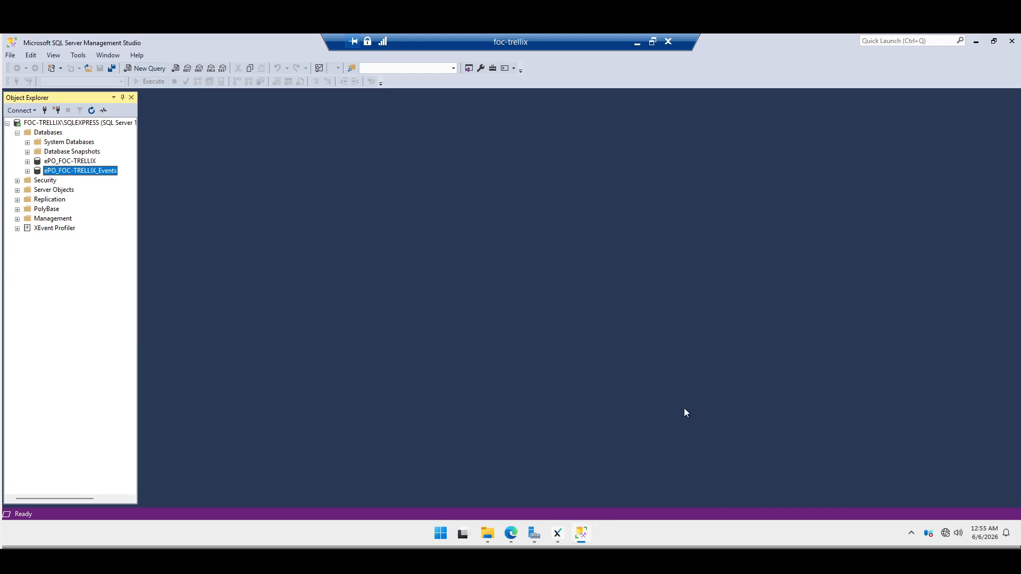
pyautogui.click(1012, 41)
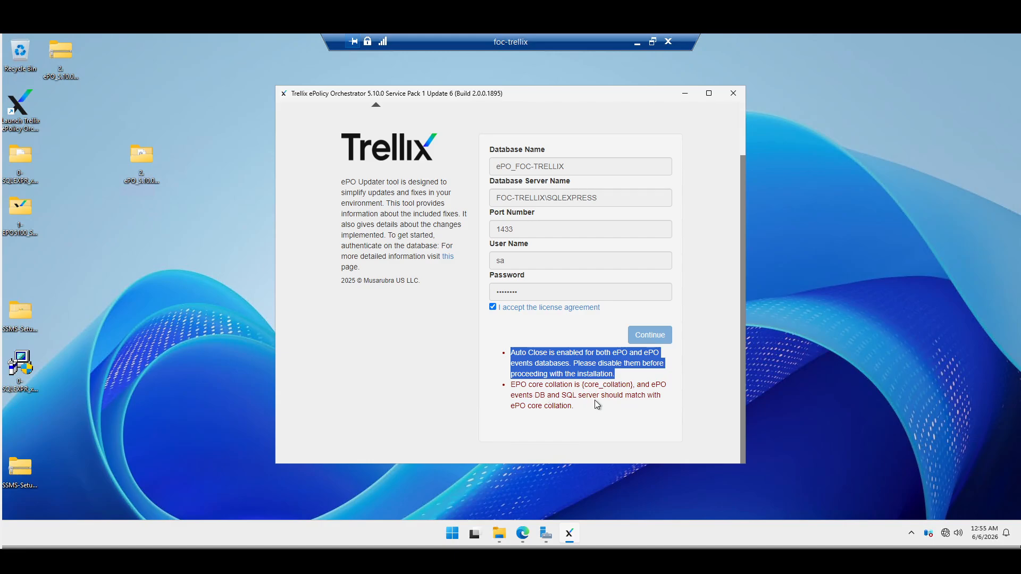
# - Review the updater's warning that ePO and SQL collations must match, then return to Extensions
pyautogui.click(573, 407)
pyautogui.moveTo(573, 406); pyautogui.dragTo(511, 387)
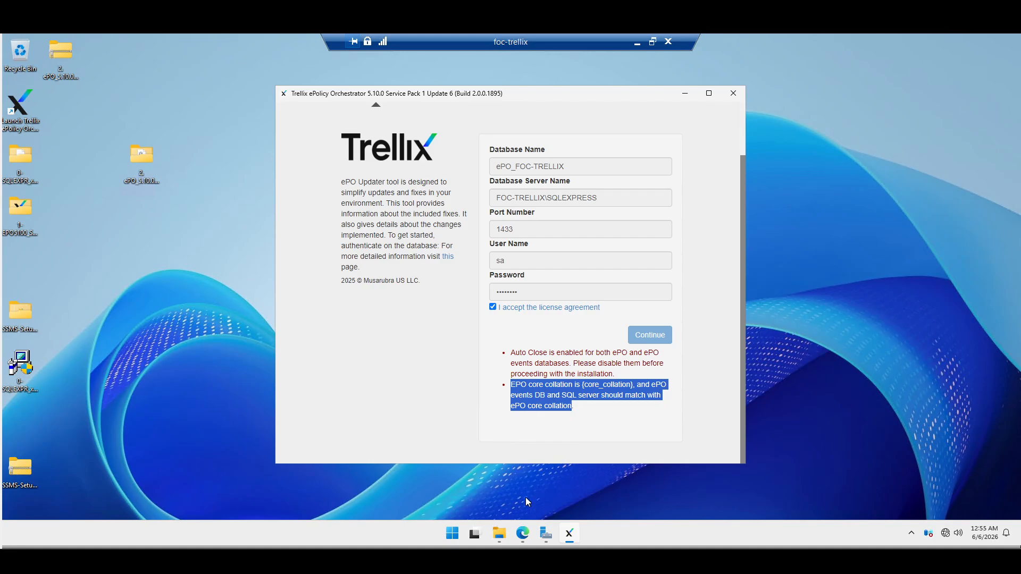
pyautogui.click(523, 533)
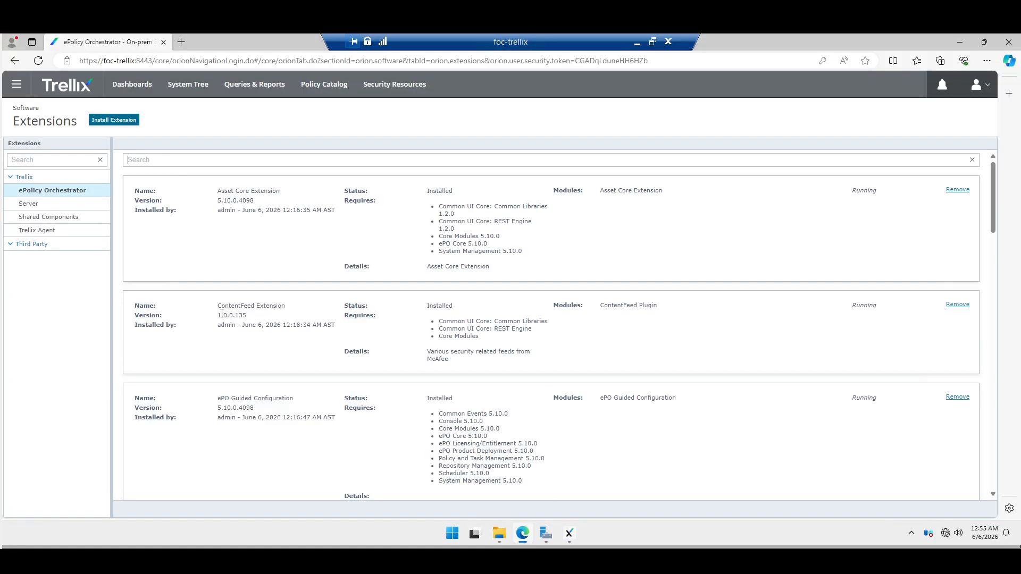
# - Remove the ContentFeed Extension from the installed extensions, confirming with OK
pyautogui.moveTo(217, 306); pyautogui.dragTo(286, 307)
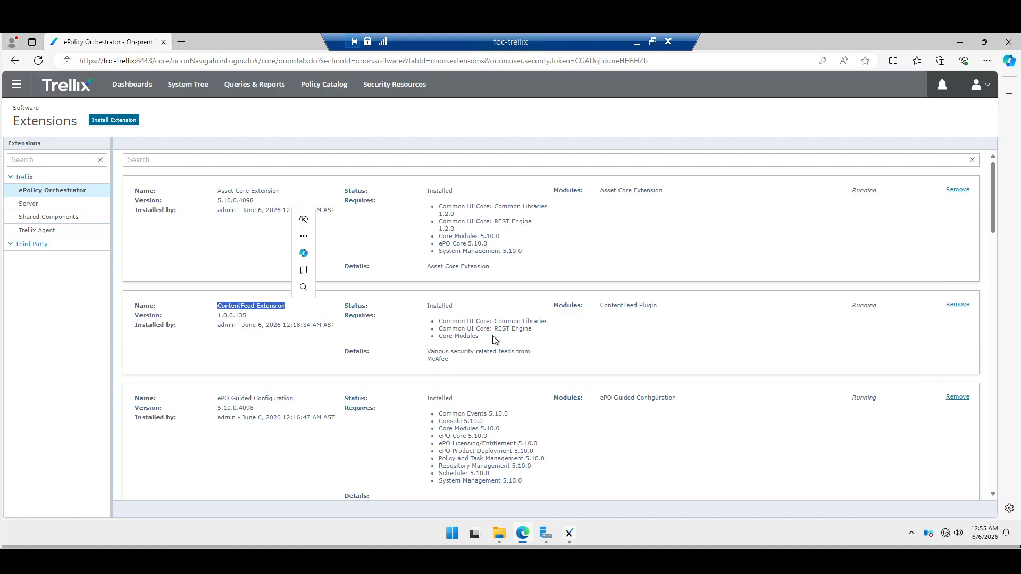
pyautogui.click(957, 305)
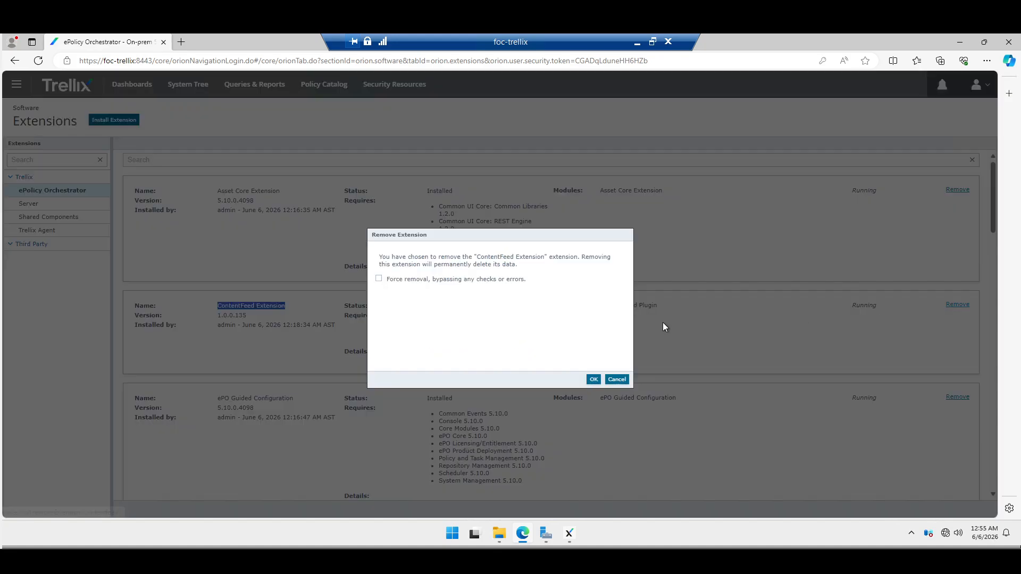
pyautogui.click(594, 379)
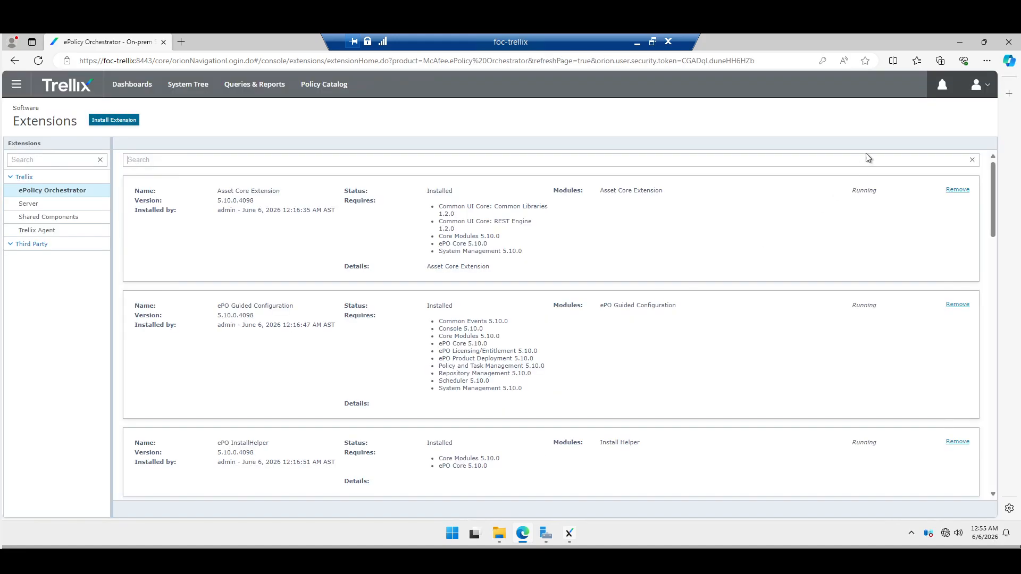
# - Re-accept the license agreement in the updater and rerun its database connection checks
pyautogui.click(959, 42)
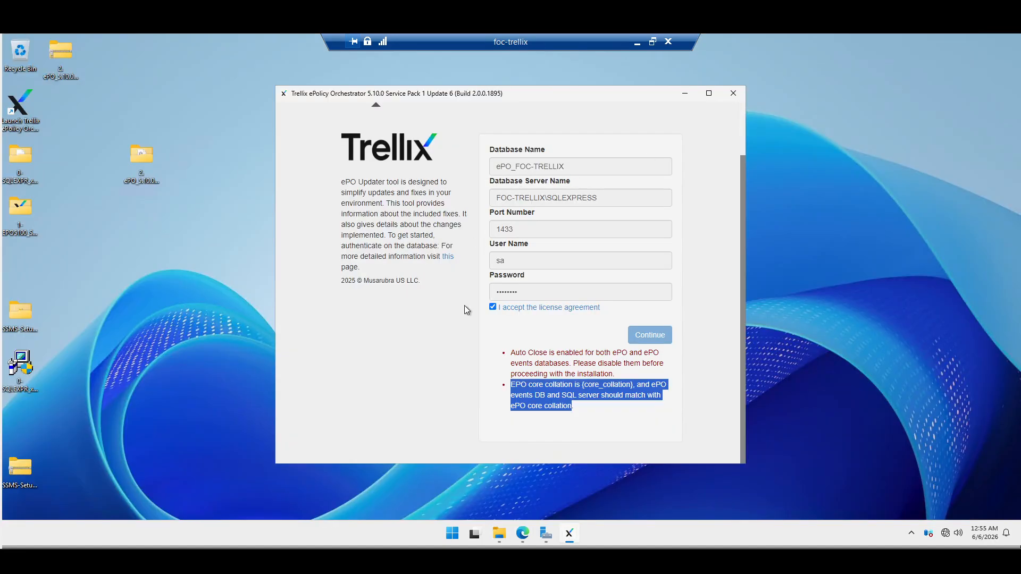
pyautogui.click(558, 292)
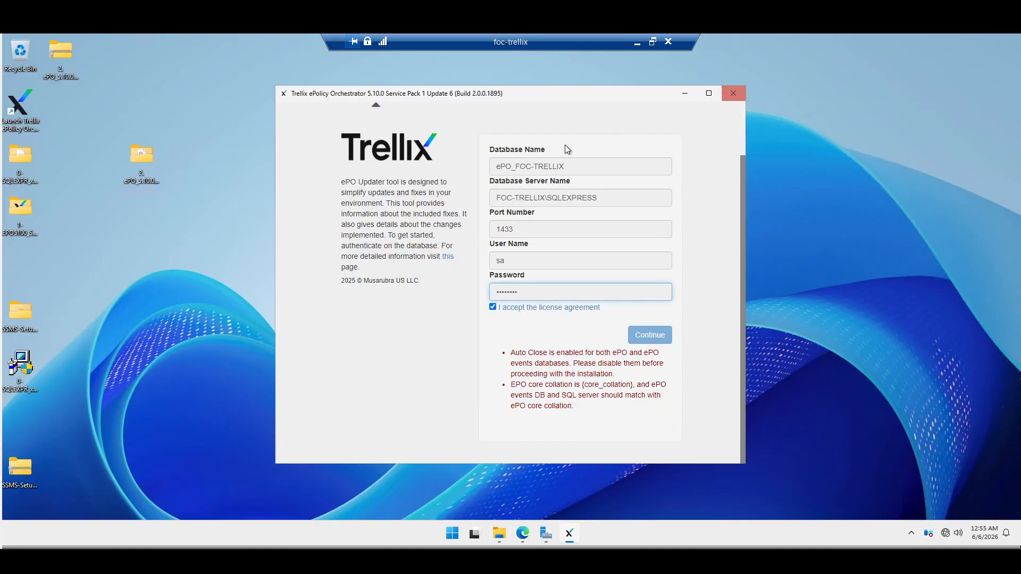
pyautogui.click(527, 262)
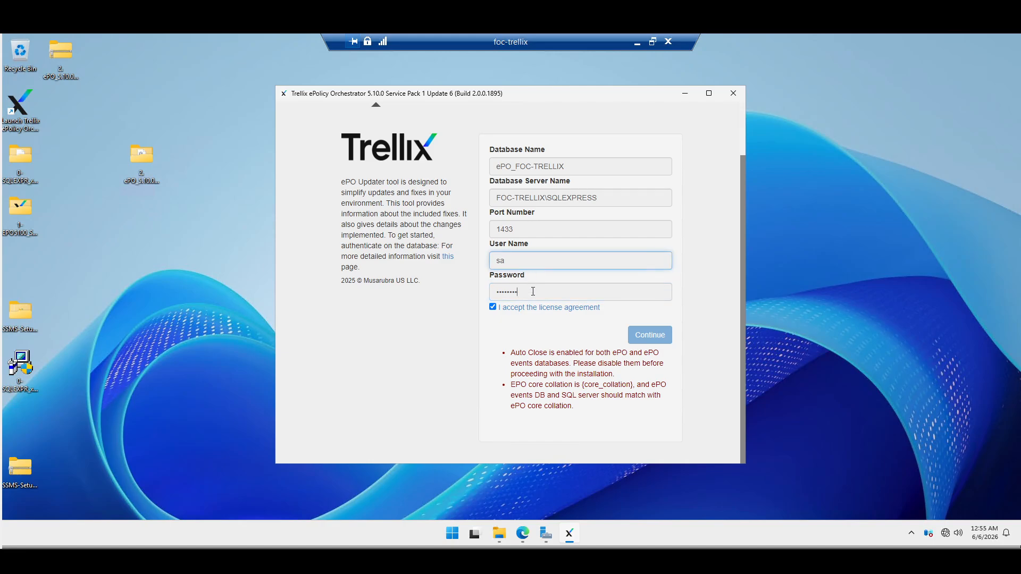
pyautogui.click(492, 307)
pyautogui.click(492, 308)
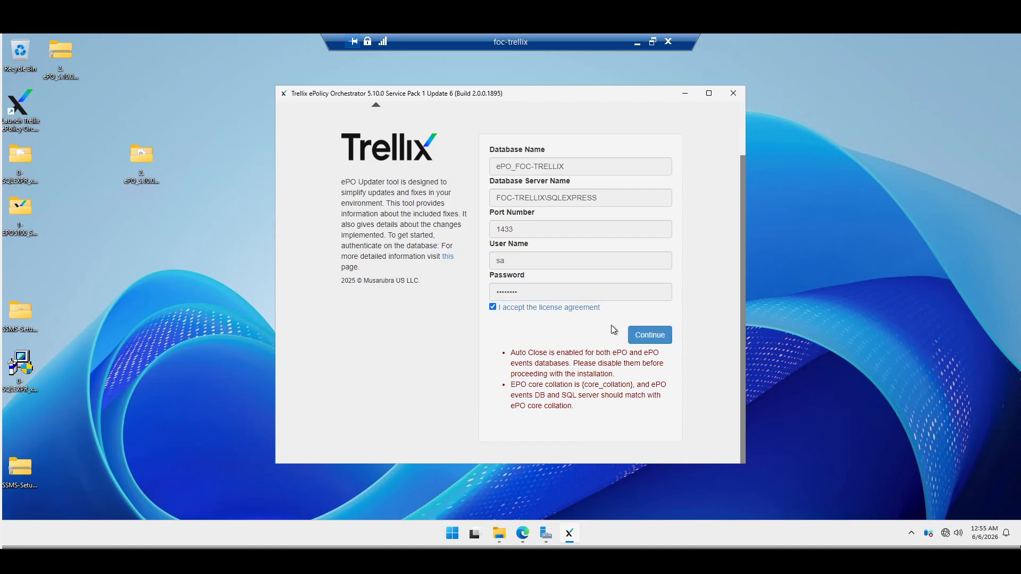
pyautogui.click(648, 335)
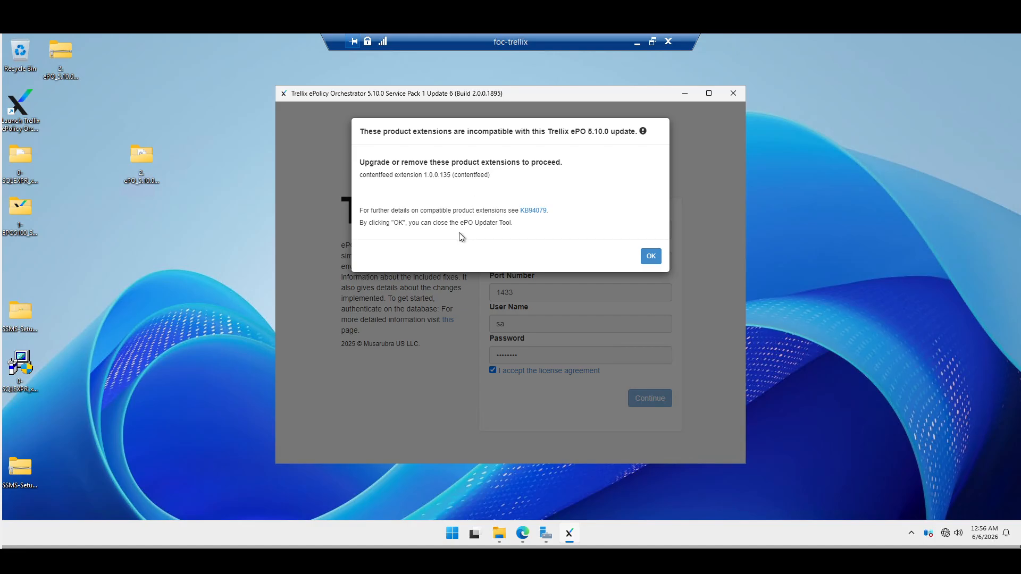
# - Acknowledge the incompatible contentfeed extension notice, closing the updater, and return to the Extensions page
pyautogui.moveTo(362, 175); pyautogui.dragTo(425, 176)
pyautogui.click(414, 194)
pyautogui.click(650, 259)
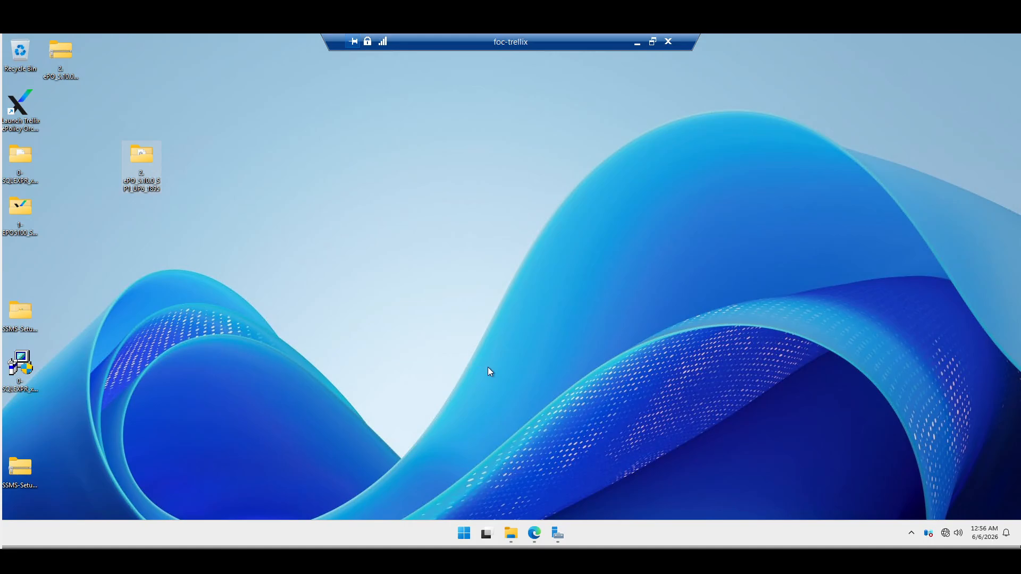
pyautogui.click(535, 534)
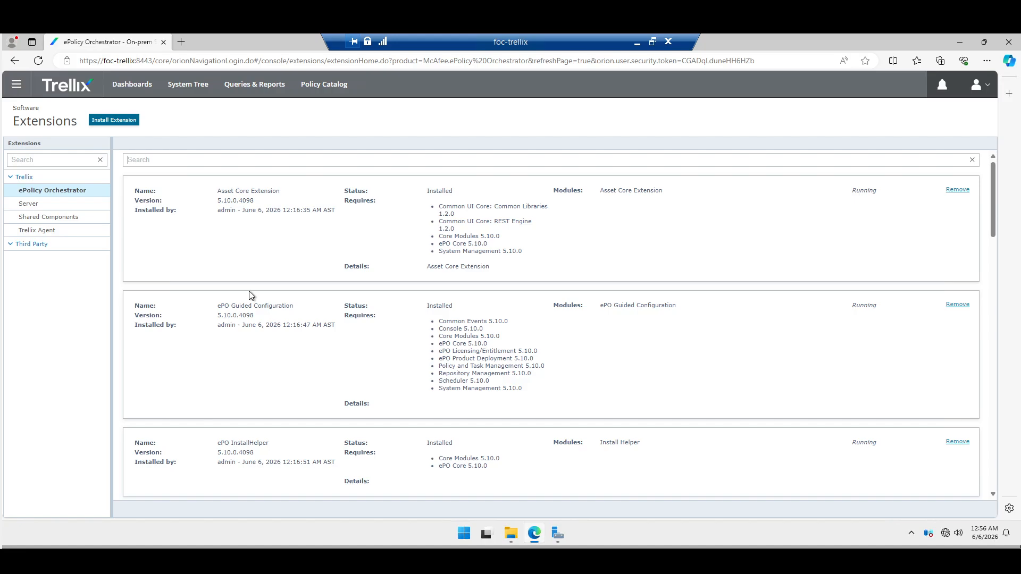
# - Run ePOUpdater from the update files folder as administrator, approving the UAC prompt
pyautogui.click(541, 532)
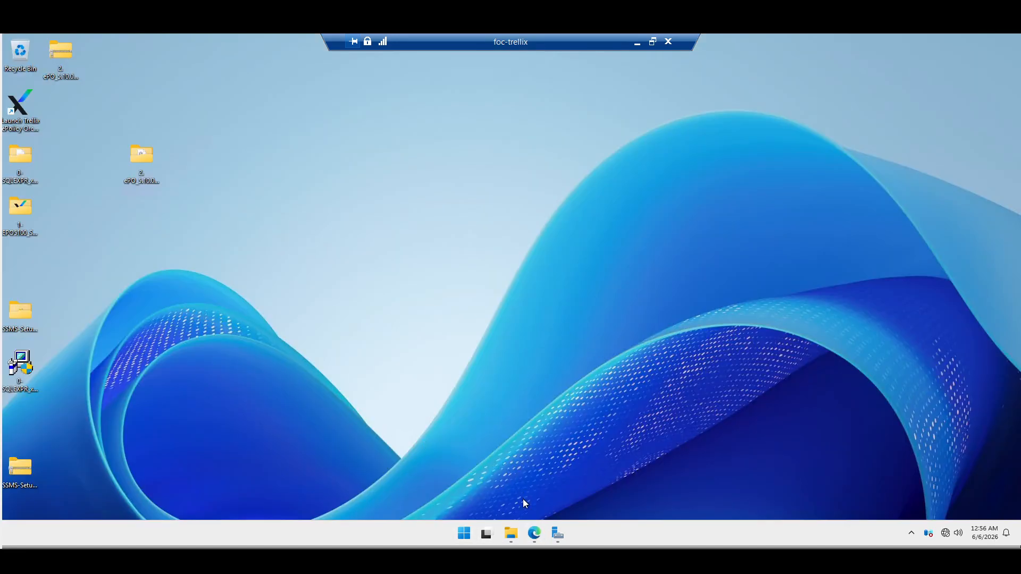
pyautogui.click(510, 535)
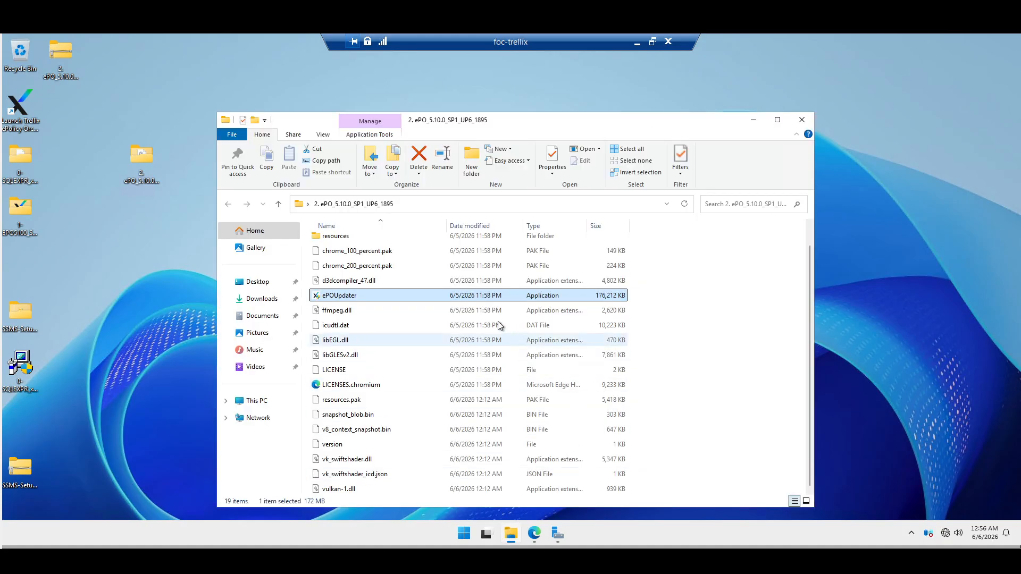
pyautogui.rightClick(345, 298)
pyautogui.click(463, 314)
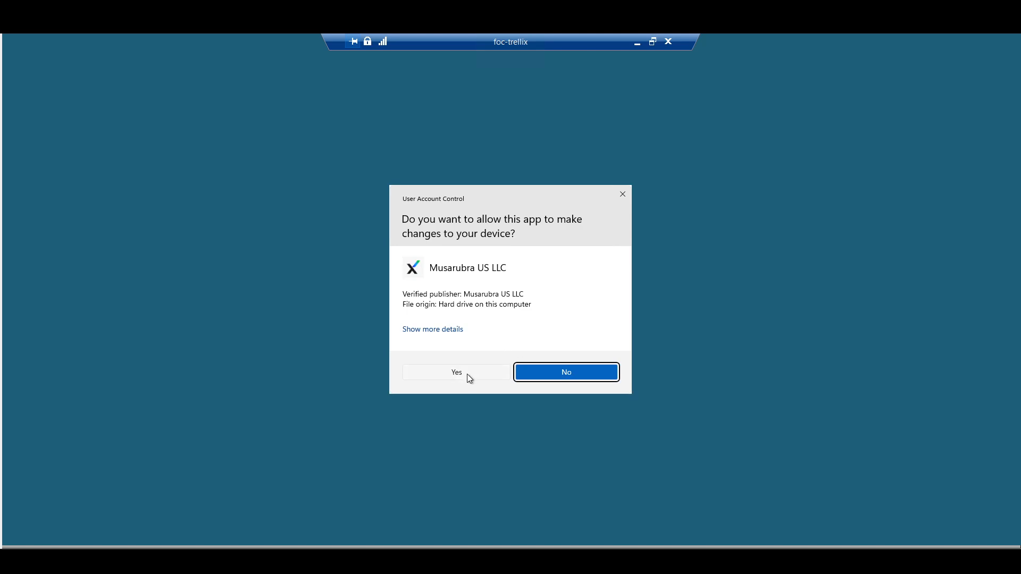
pyautogui.click(468, 374)
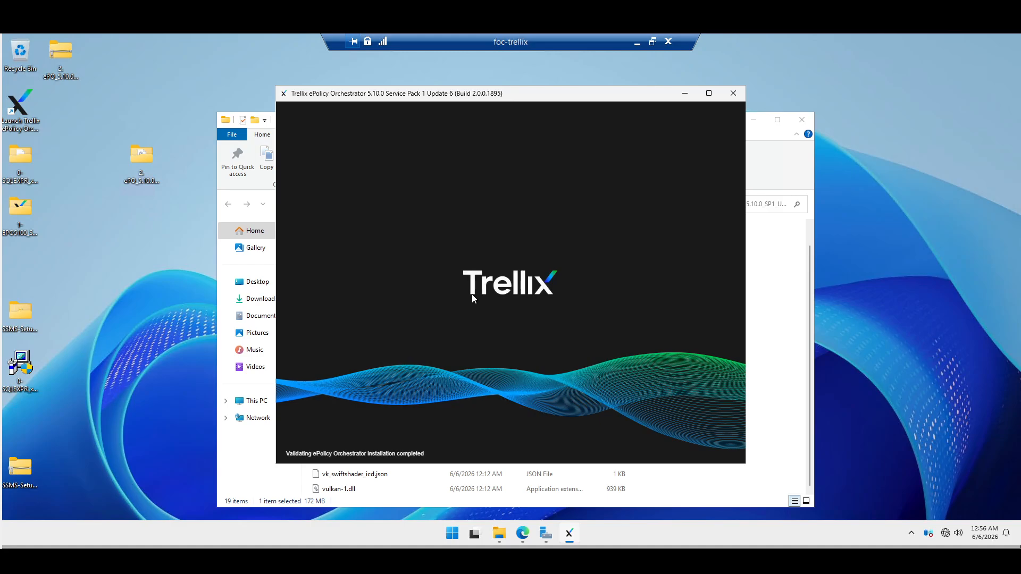
# - Enter the sa database password, accept the license agreement, and continue to the Update 6 details
pyautogui.click(523, 358)
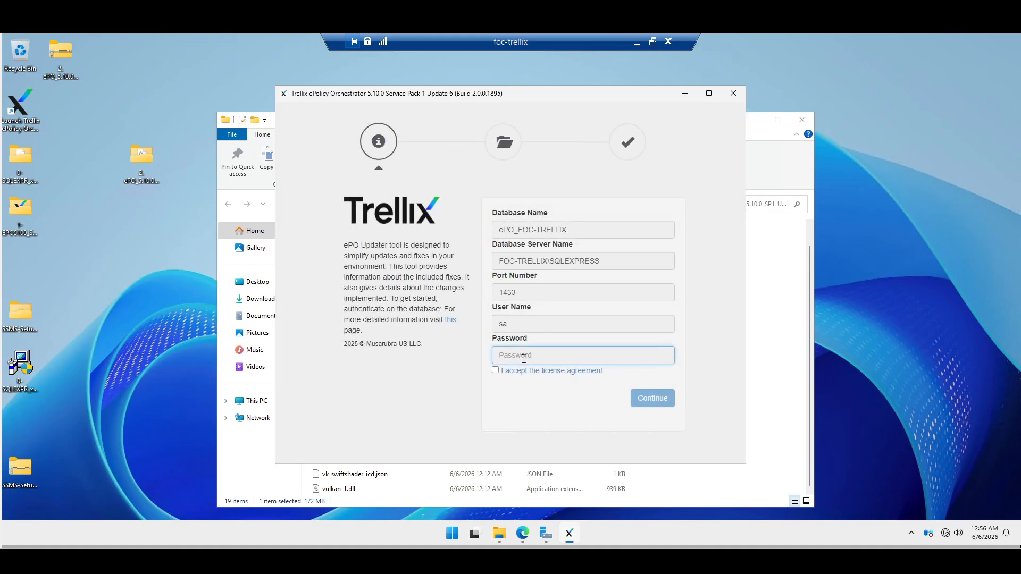
pyautogui.write('*******')
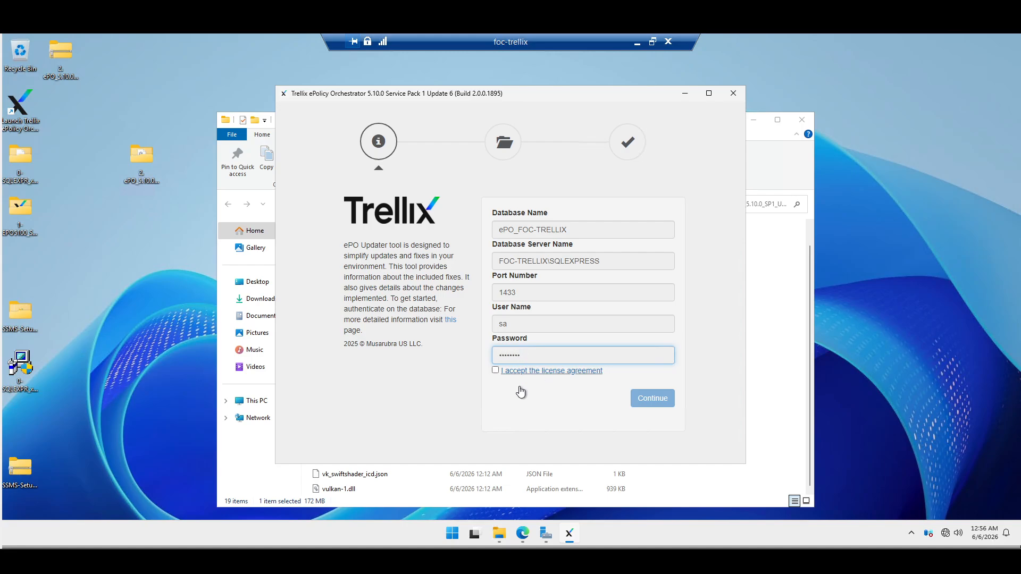
pyautogui.click(497, 370)
pyautogui.click(653, 406)
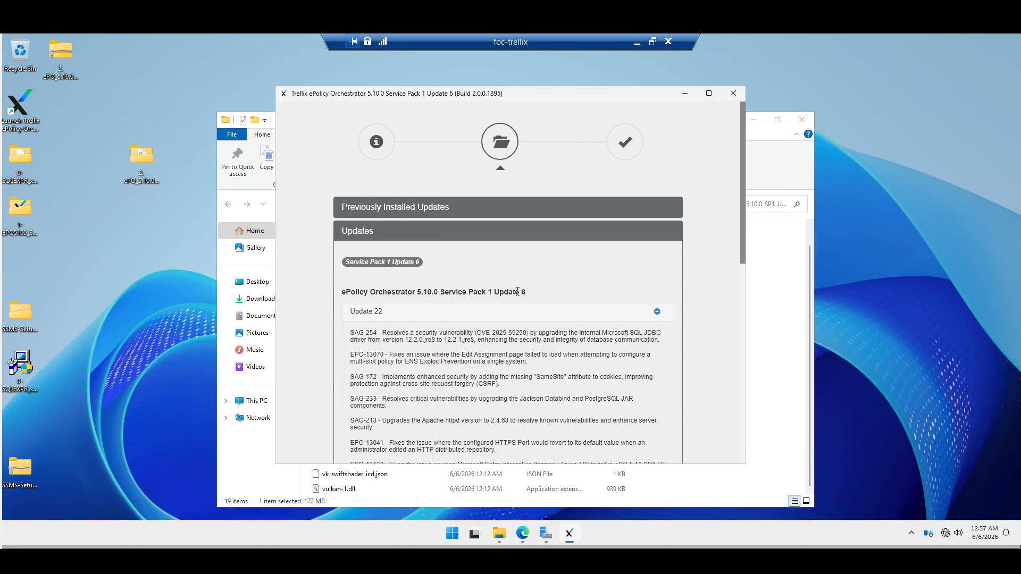
# - Apply the listed Service Pack 1 Update 6 fixes and confirm the Apply Update dialog
pyautogui.scroll(-8, 582, 323)
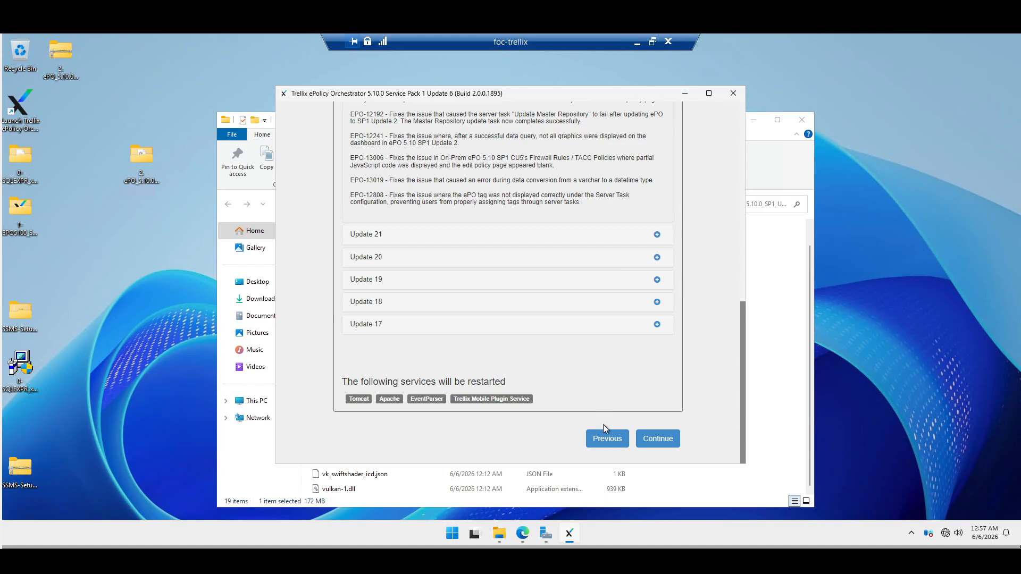
pyautogui.click(655, 438)
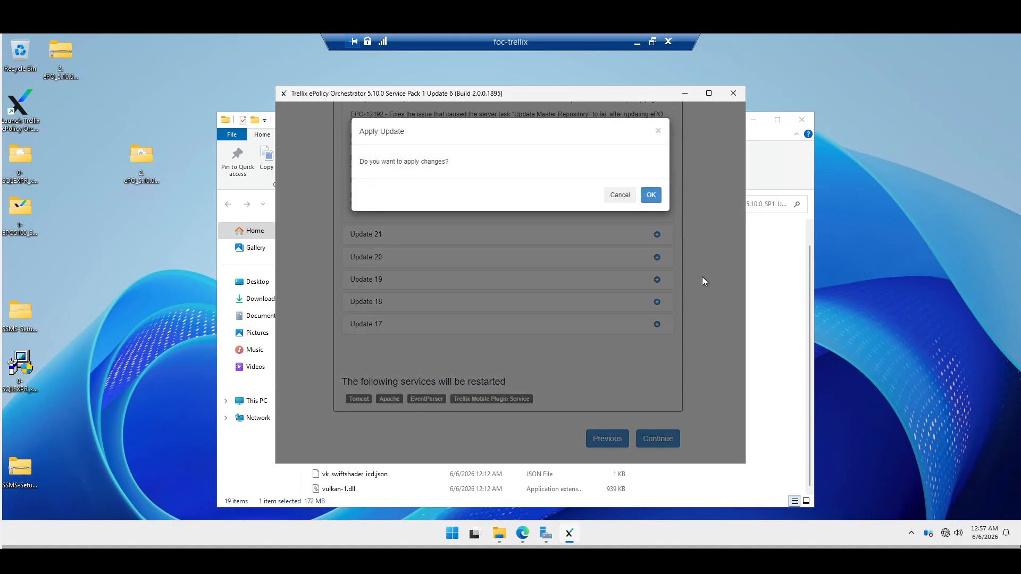
pyautogui.click(652, 195)
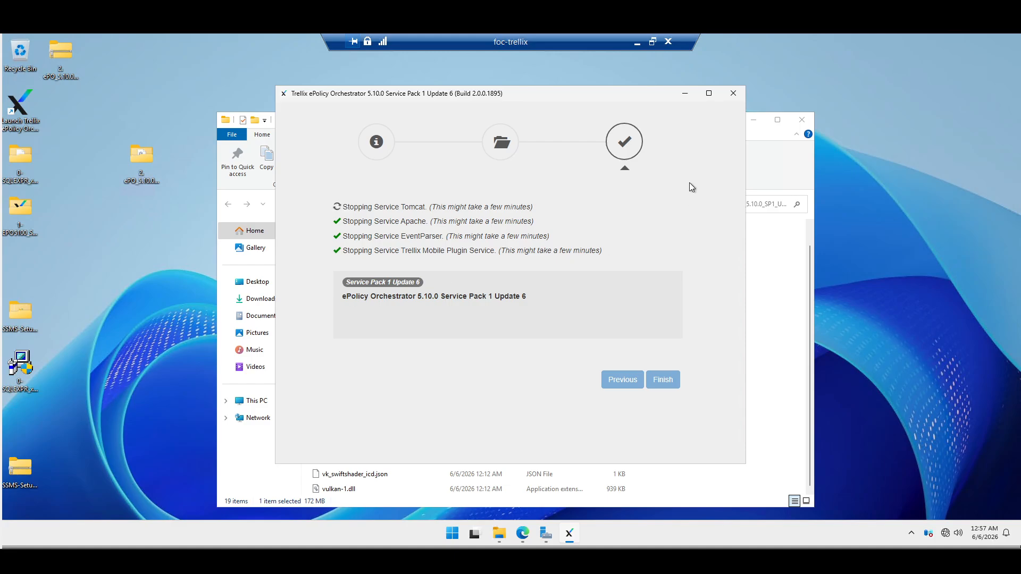
pyautogui.click(747, 125)
# - Minimize File Explorer and let Service Pack 1 Update 6 install to 100%
pyautogui.click(754, 121)
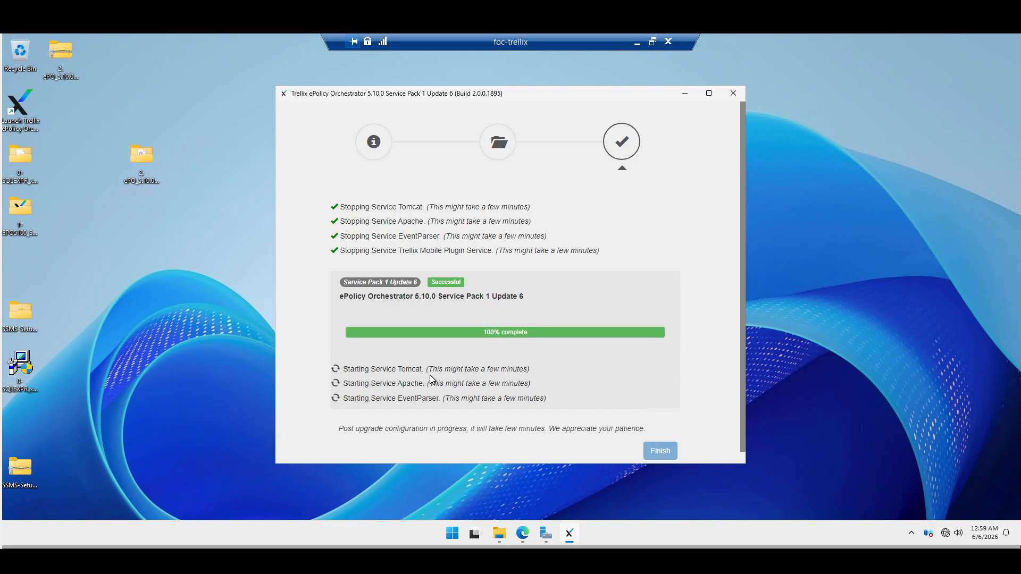
# - Scroll the updater's status list and wait for Tomcat and EventParser to restart
pyautogui.scroll(-1, 430, 376)
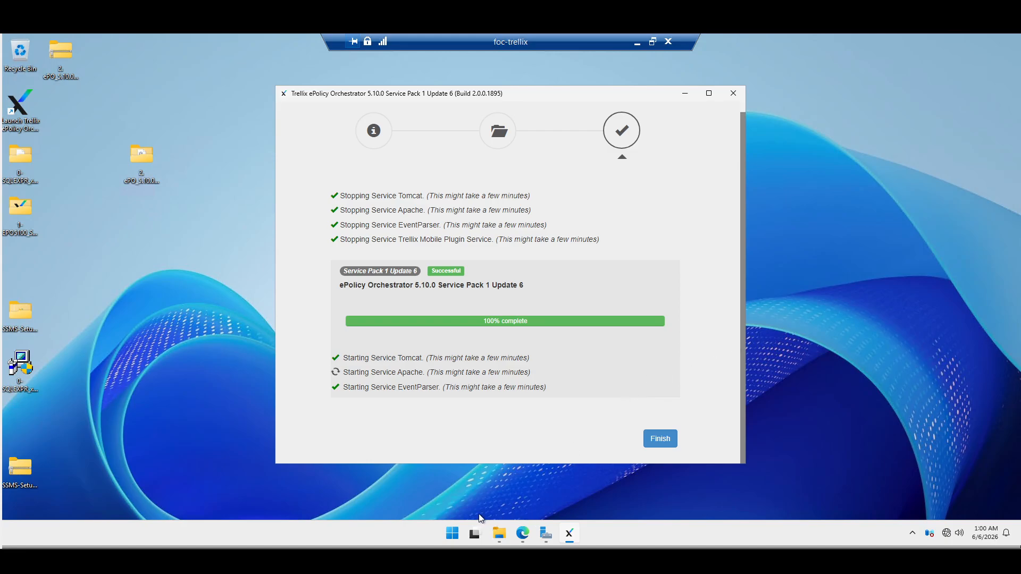
pyautogui.click(453, 532)
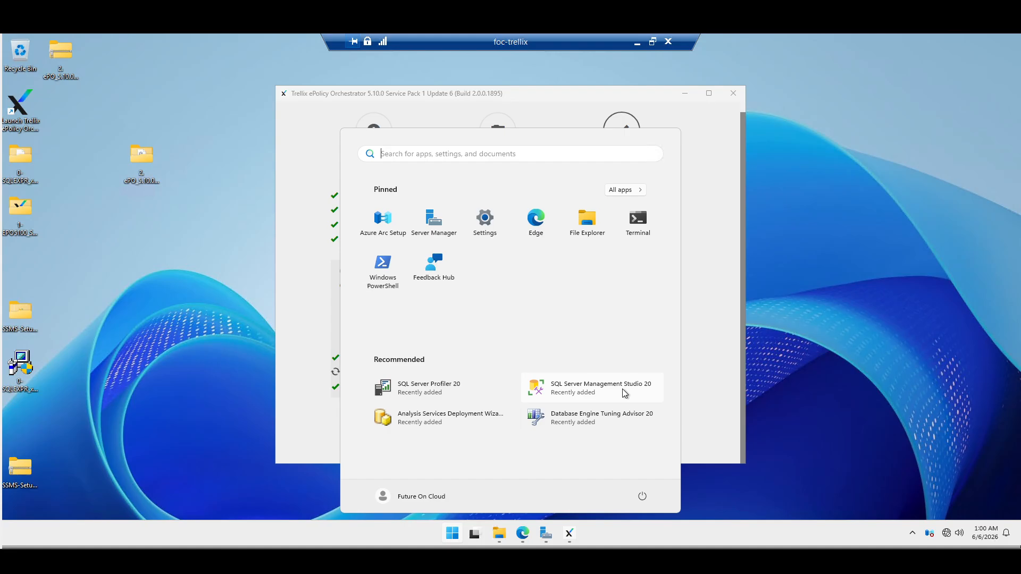
pyautogui.click(299, 410)
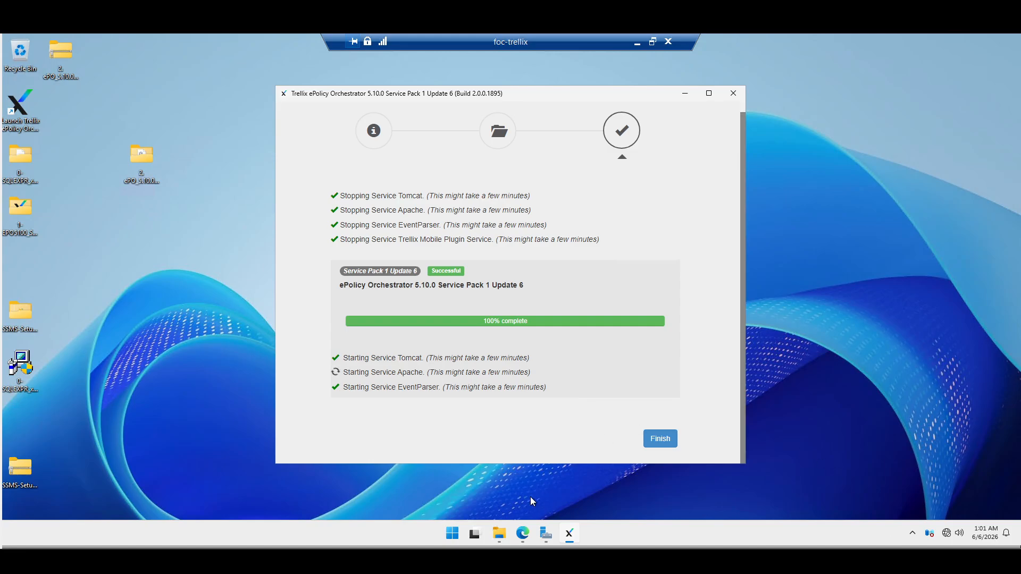
pyautogui.click(523, 533)
# - Refresh the ePO console in Edge, then click Finish to close the completed updater
pyautogui.click(35, 62)
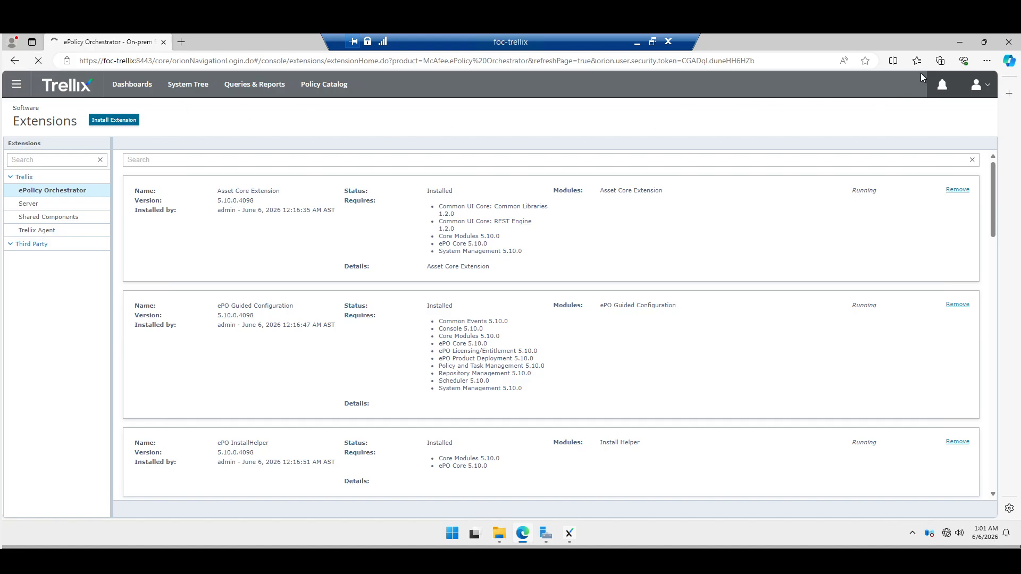
pyautogui.click(963, 43)
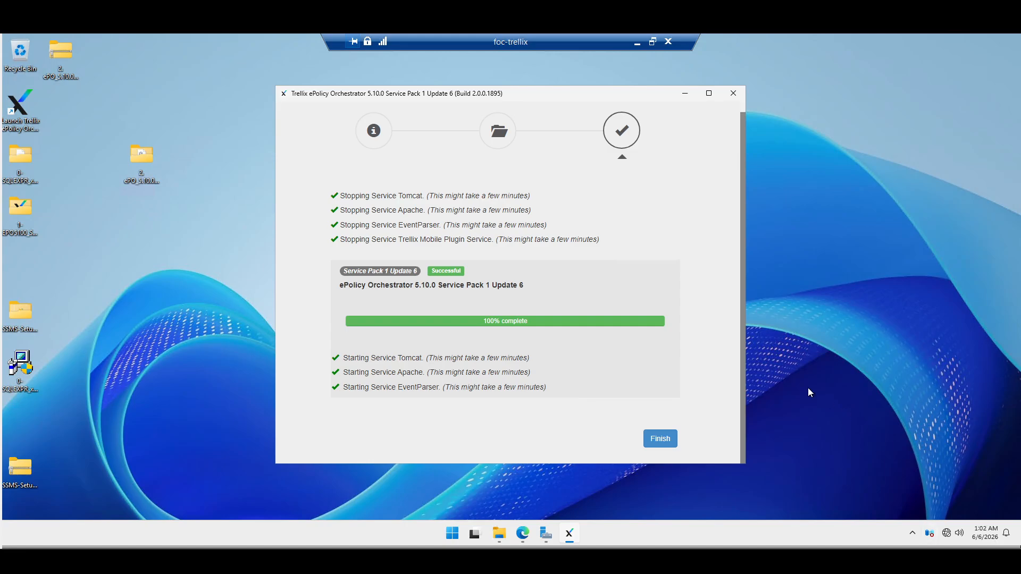
pyautogui.click(662, 439)
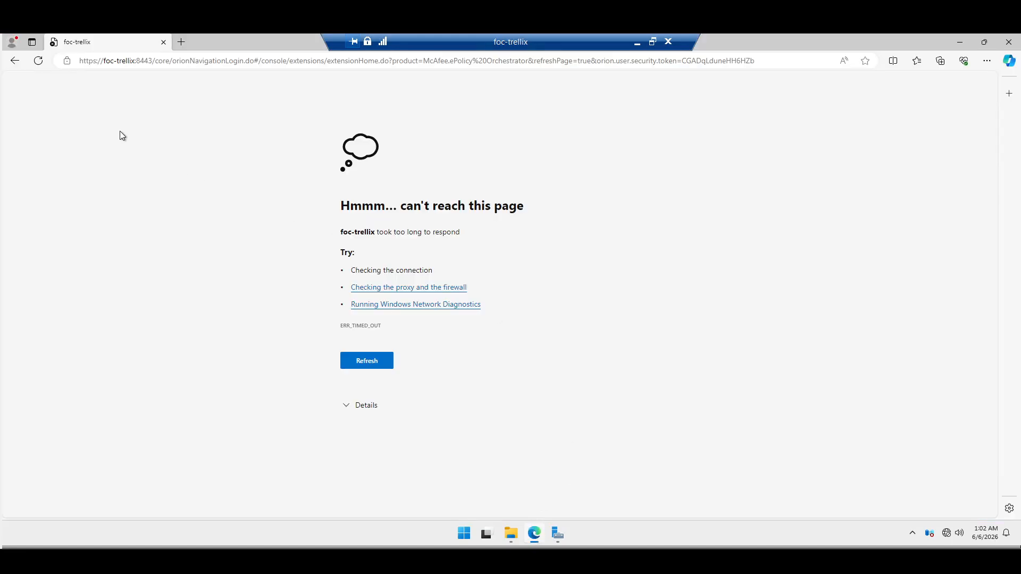
# - Reload the console page and sign in with the admin user name and password
pyautogui.click(37, 62)
pyautogui.click(38, 62)
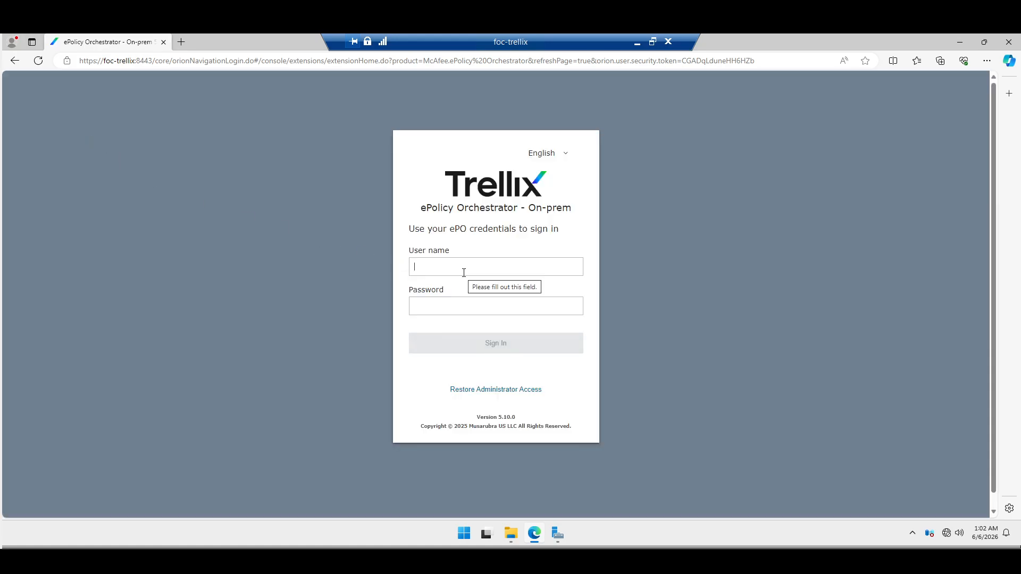
pyautogui.write('admi*******')
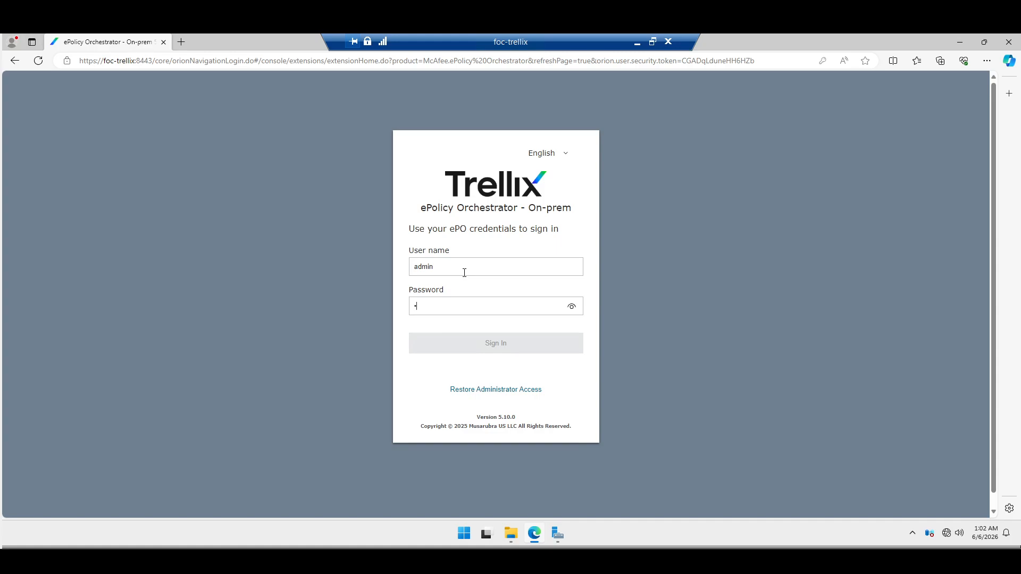
pyautogui.press('Return')
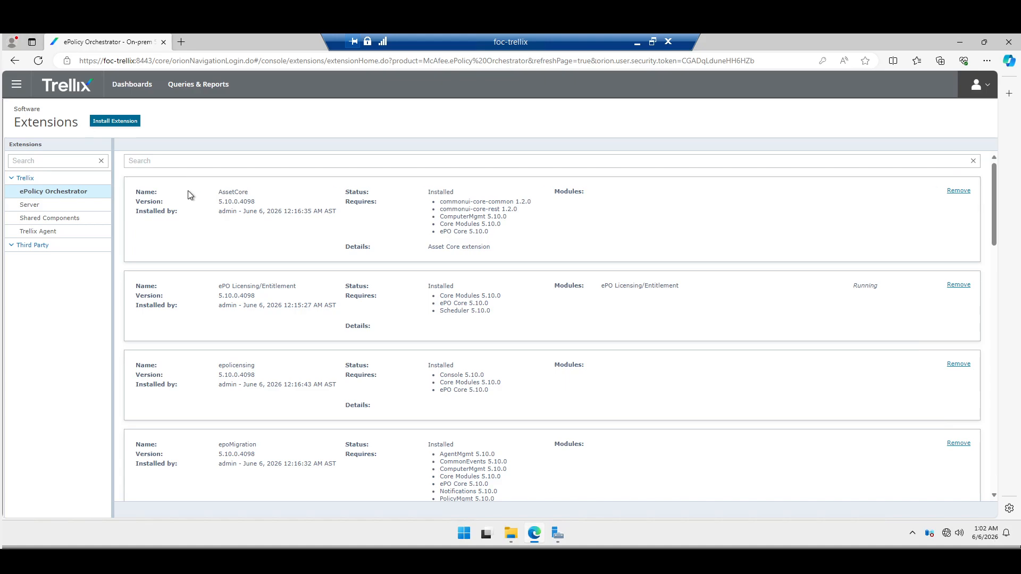
pyautogui.click(17, 84)
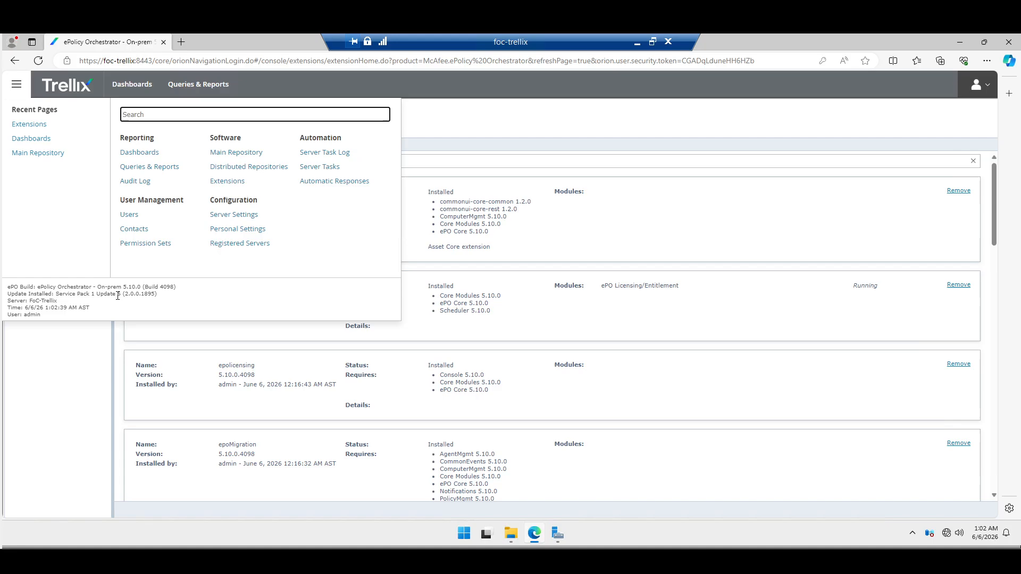
pyautogui.moveTo(56, 294); pyautogui.dragTo(87, 295)
pyautogui.click(101, 301)
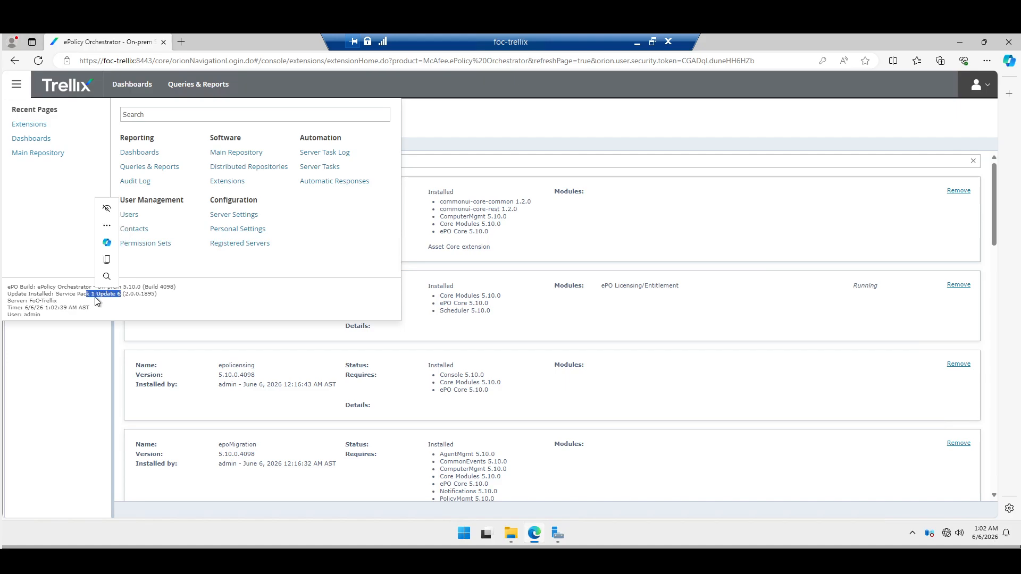
pyautogui.moveTo(161, 296); pyautogui.dragTo(56, 297)
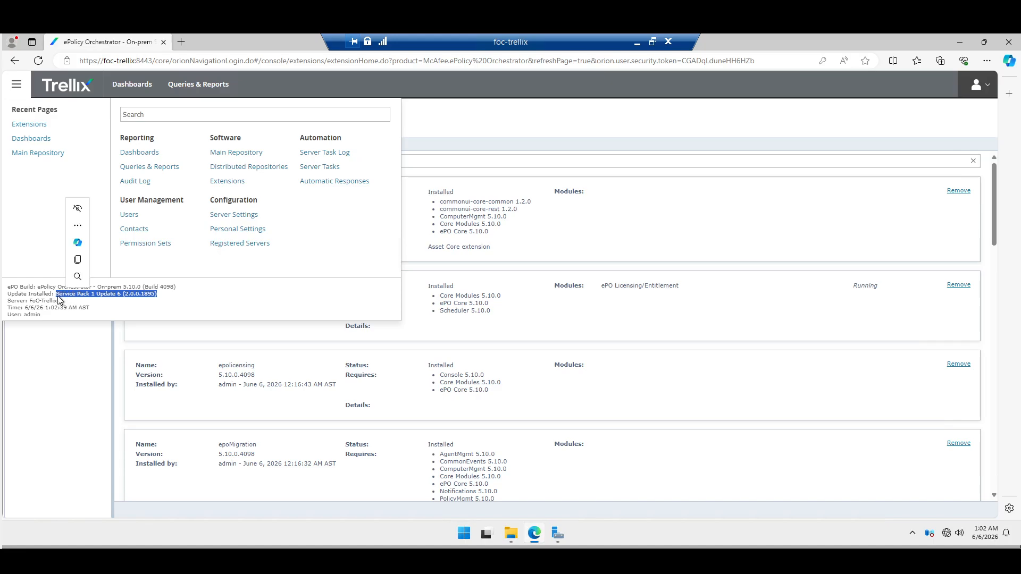
pyautogui.click(178, 301)
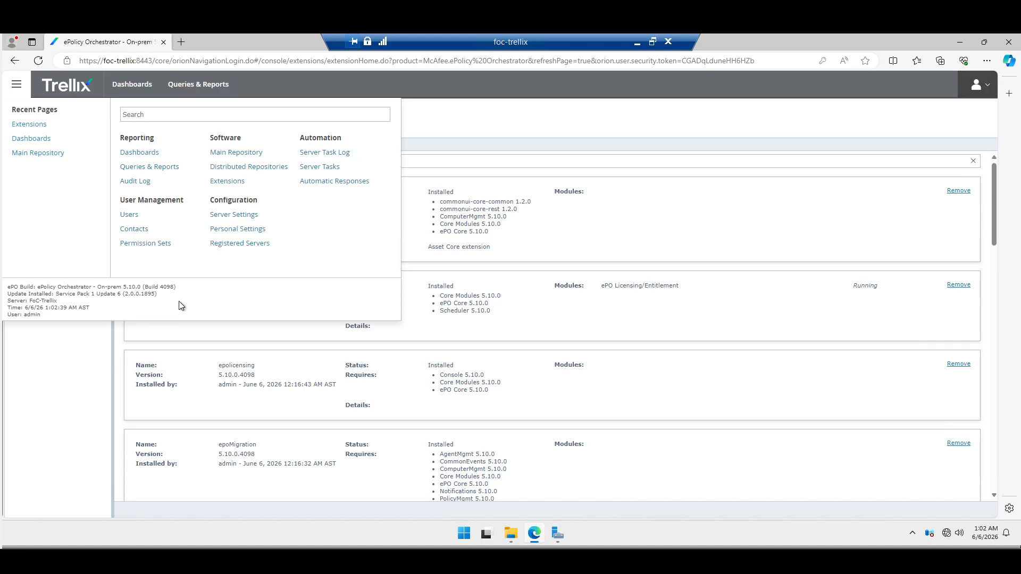
pyautogui.click(458, 110)
pyautogui.click(39, 61)
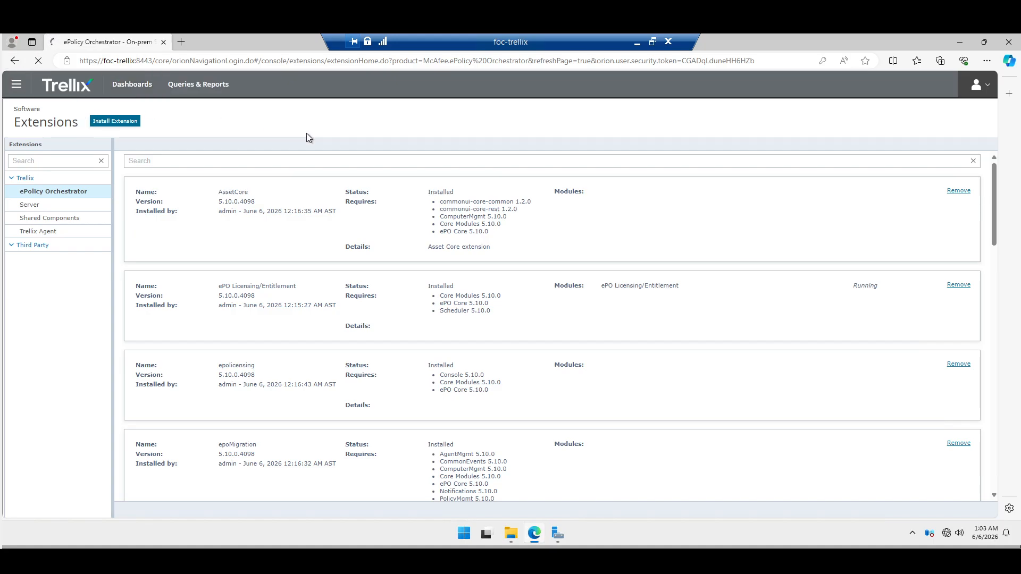
pyautogui.click(18, 86)
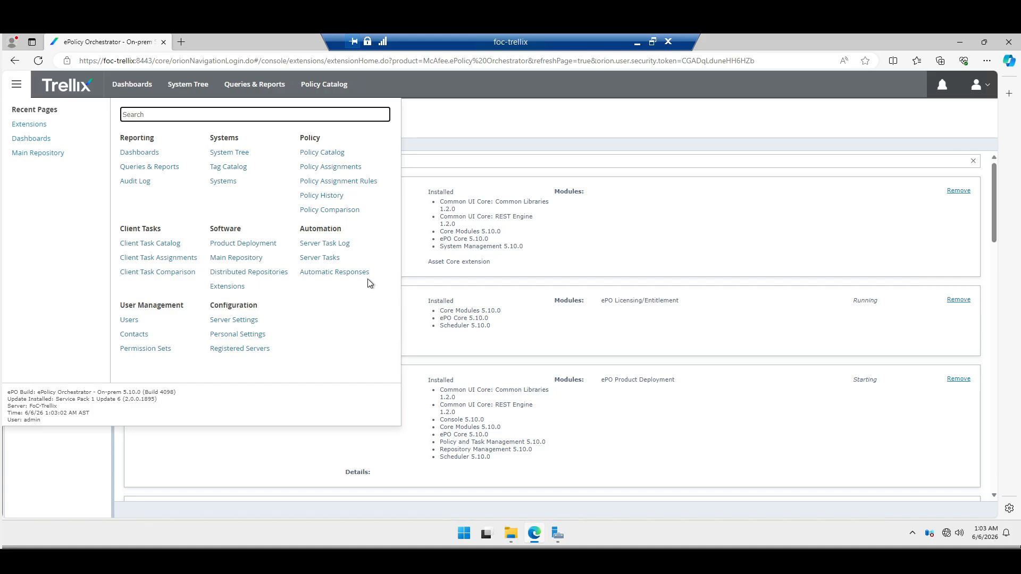
pyautogui.click(434, 110)
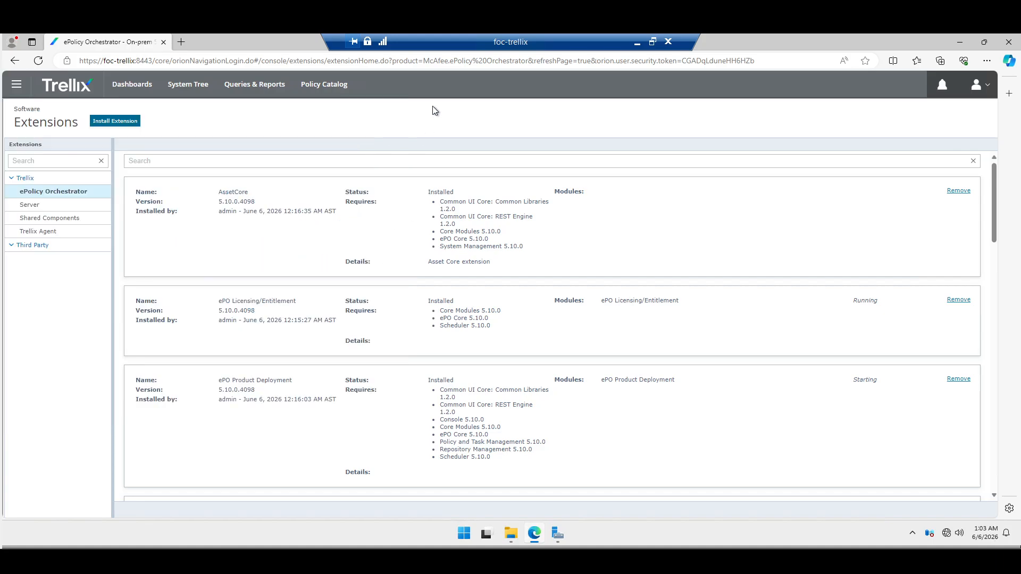